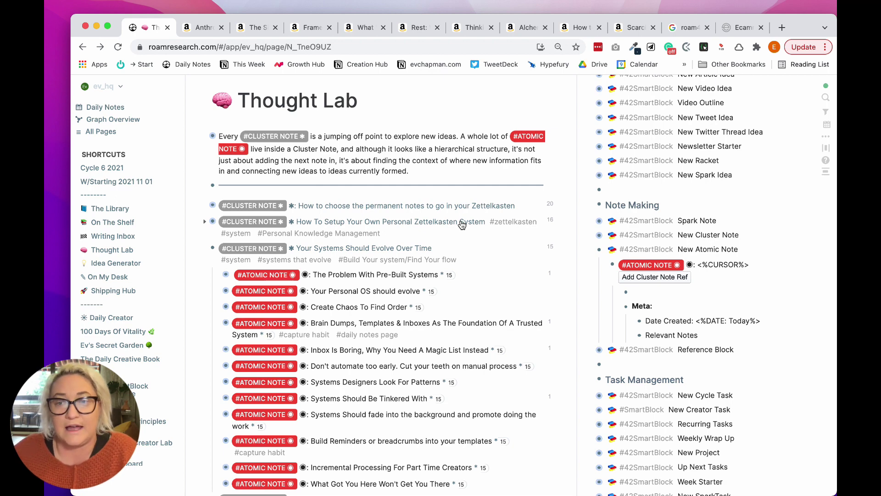
Step: Collapse the 'Your Systems Should Evolve Over Time' cluster and scroll down to 'Play the long game'
{"action": "left_click", "coordinate": [206, 250]}
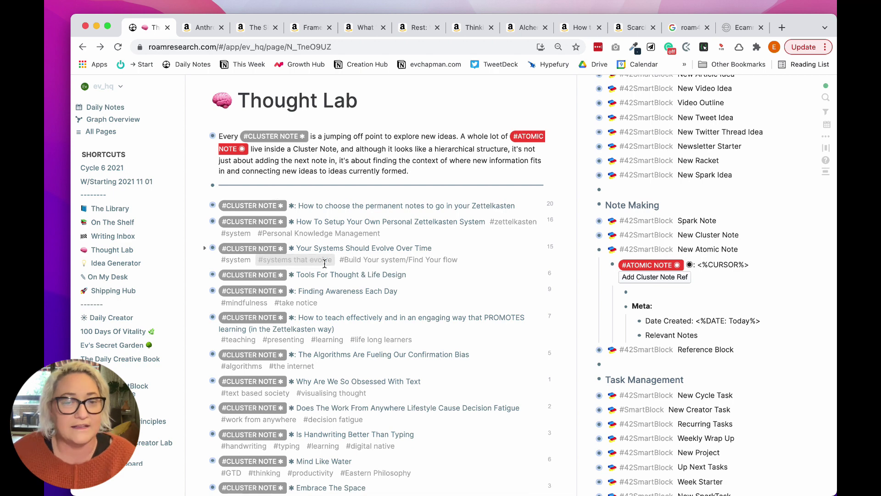
{"action": "scroll", "coordinate": [329, 274], "scroll_direction": "down", "scroll_amount": 10}
{"action": "scroll", "coordinate": [463, 282], "scroll_direction": "down", "scroll_amount": 3}
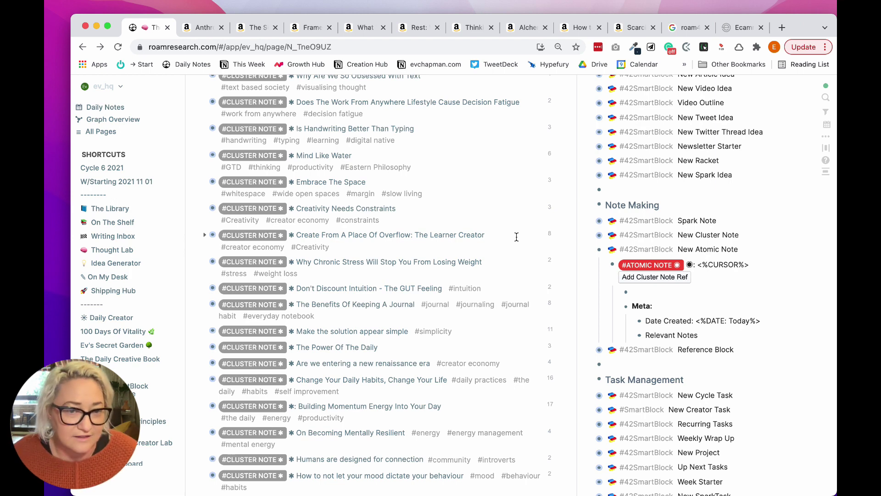
{"action": "scroll", "coordinate": [499, 223], "scroll_direction": "down", "scroll_amount": 2}
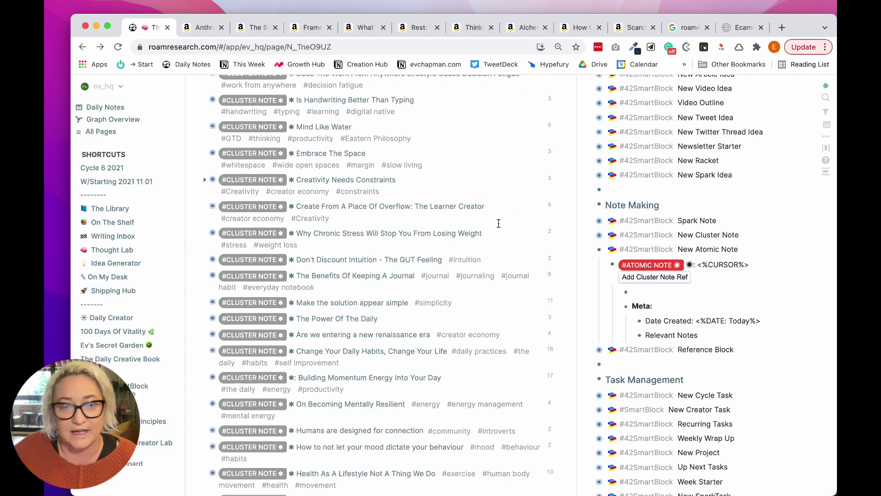
{"action": "scroll", "coordinate": [499, 223], "scroll_direction": "down", "scroll_amount": 3}
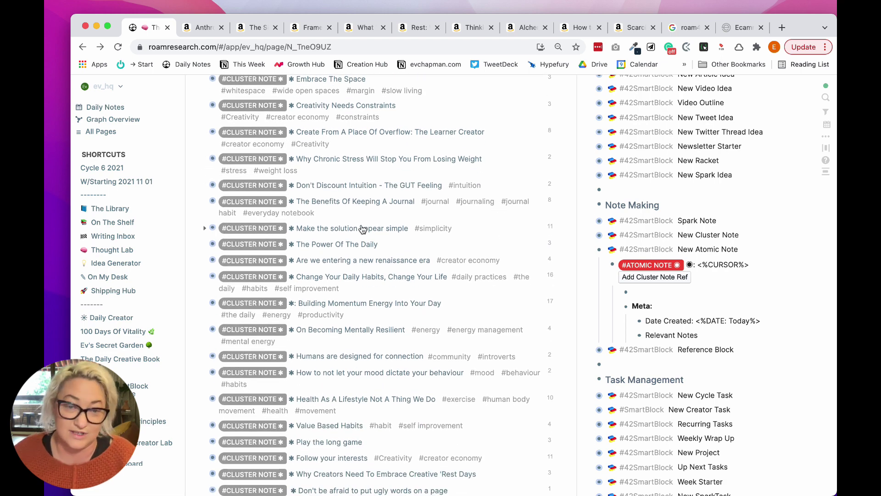
{"action": "scroll", "coordinate": [377, 202], "scroll_direction": "down", "scroll_amount": 3}
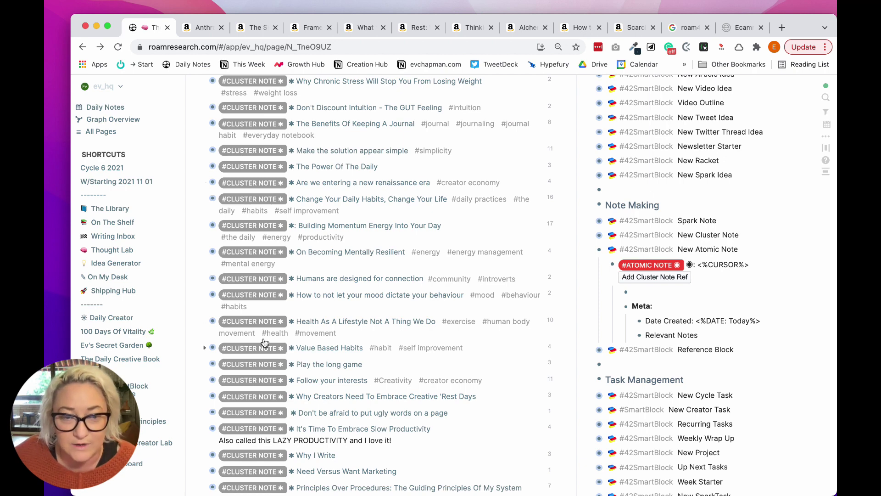
{"action": "scroll", "coordinate": [258, 338], "scroll_direction": "down", "scroll_amount": 3}
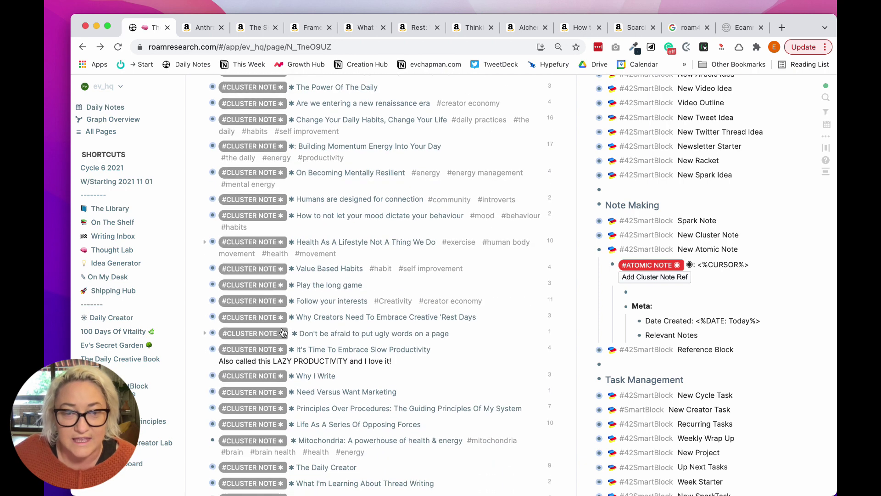
Step: Expand 'Play the long game' and fold its 'Not Growth At All Costs' and 'Speed is different to hustle' notes
{"action": "left_click", "coordinate": [204, 285]}
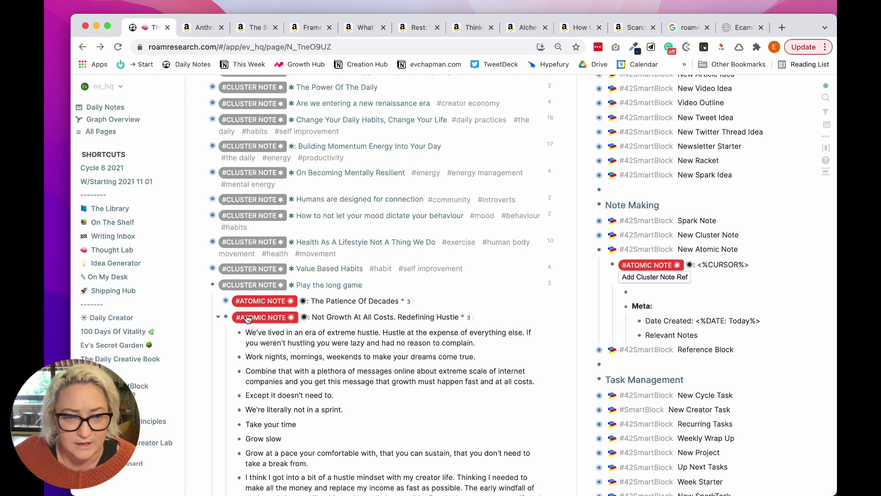
{"action": "left_click", "coordinate": [217, 319]}
{"action": "scroll", "coordinate": [217, 285], "scroll_direction": "down", "scroll_amount": 3}
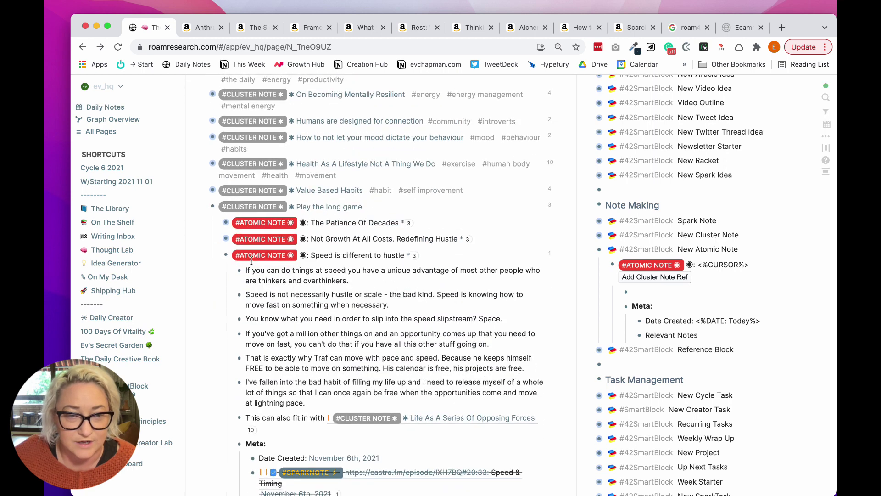
{"action": "left_click", "coordinate": [218, 256]}
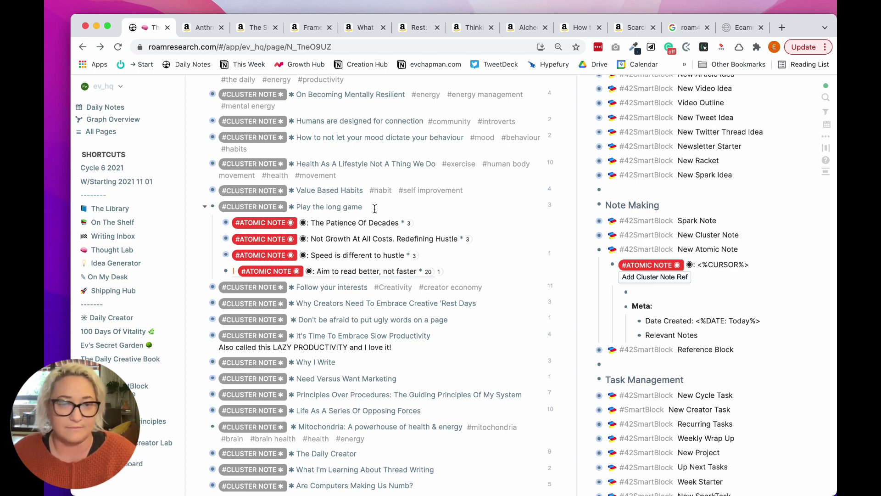
Step: Insert a New Cluster Note SmartBlock with xxclu in a new block after the last cluster note
{"action": "scroll", "coordinate": [374, 208], "scroll_direction": "down", "scroll_amount": 5}
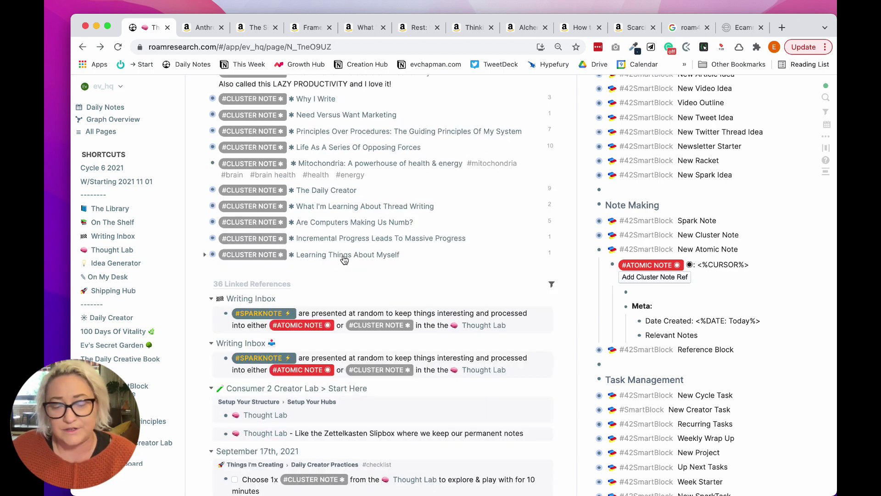
{"action": "left_click", "coordinate": [432, 255]}
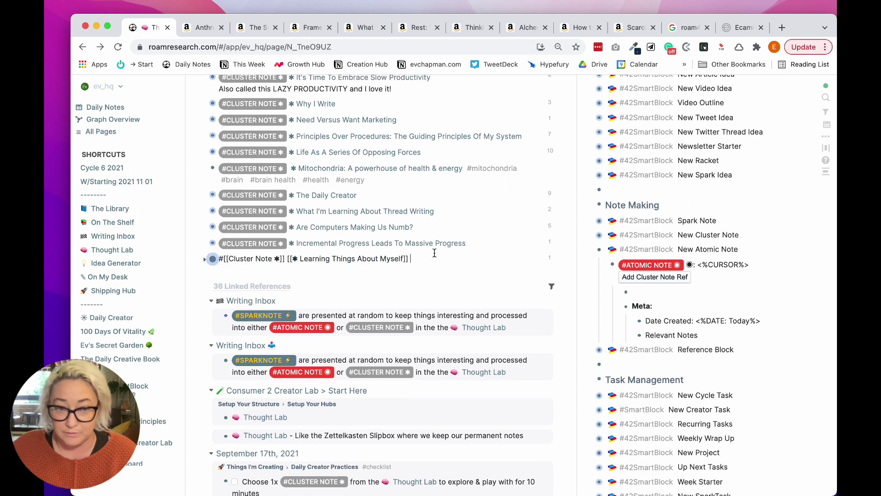
{"action": "key", "text": "Return"}
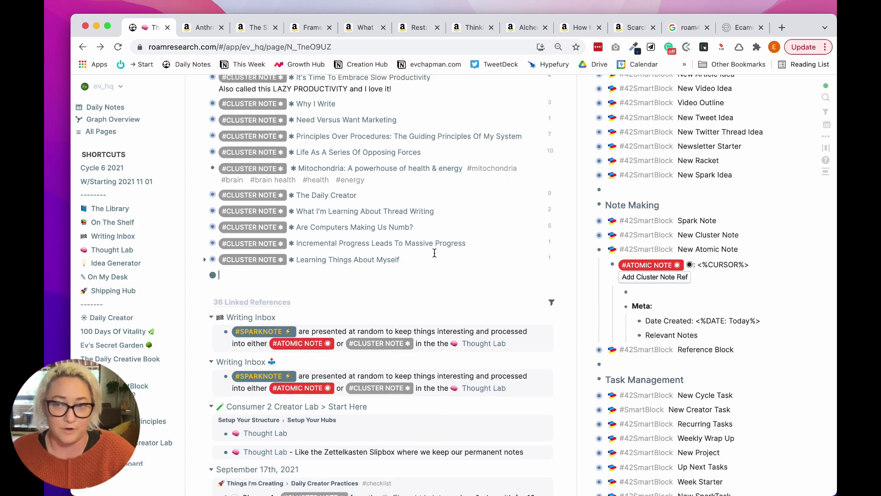
{"action": "type", "text": "xxclu"}
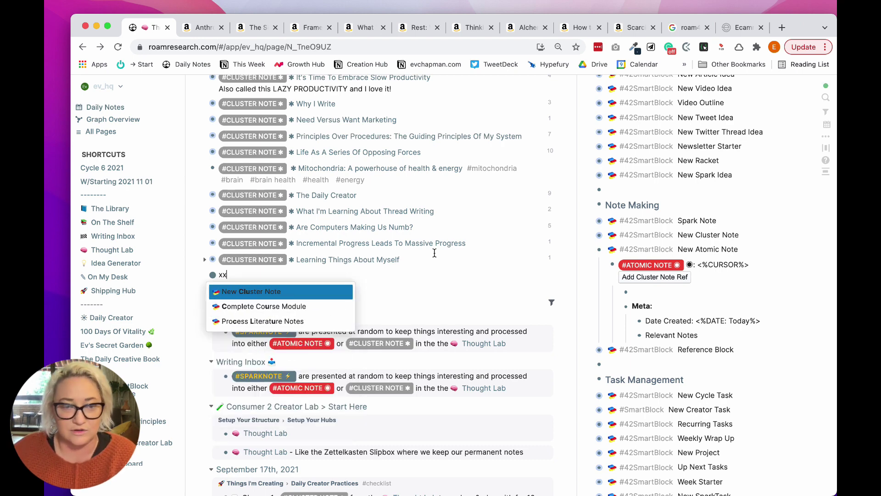
{"action": "left_click", "coordinate": [272, 294]}
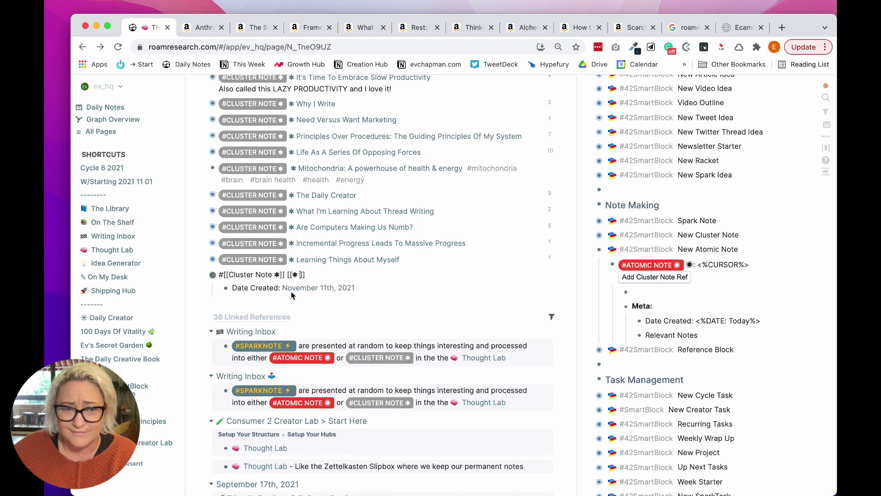
Step: Expand the New Cluster Note template in the sidebar and inspect its #Cluster Note and <%CURSOR%> markup
{"action": "scroll", "coordinate": [716, 220], "scroll_direction": "down", "scroll_amount": 2}
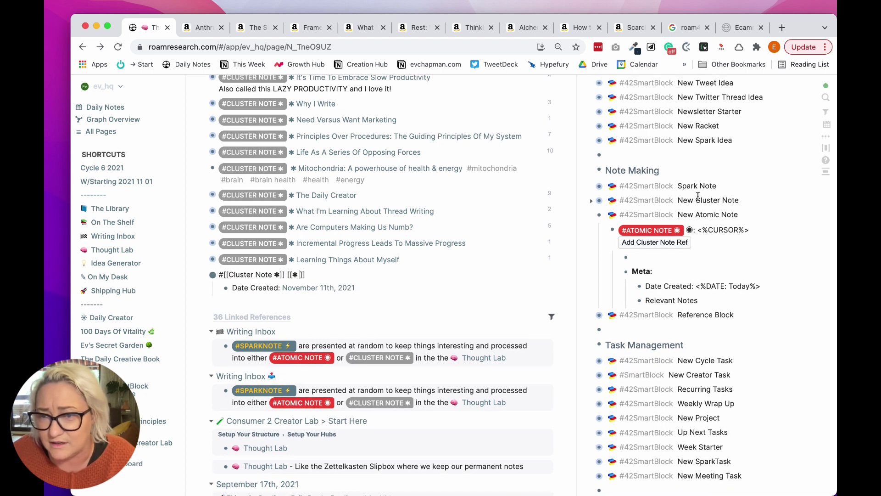
{"action": "left_click", "coordinate": [591, 201]}
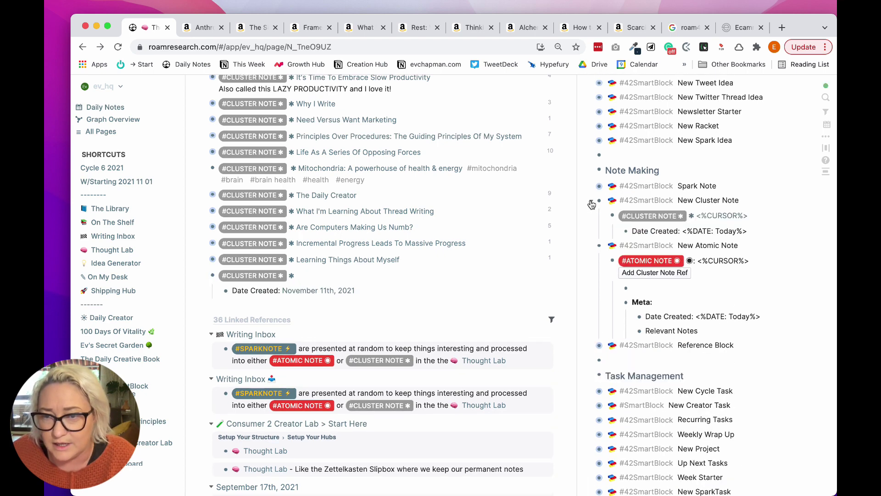
{"action": "scroll", "coordinate": [688, 202], "scroll_direction": "down", "scroll_amount": 2}
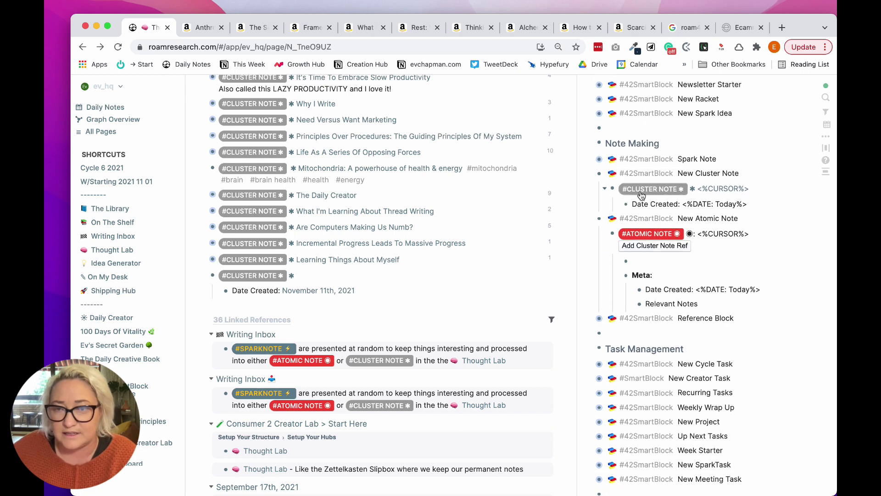
{"action": "left_click", "coordinate": [753, 197]}
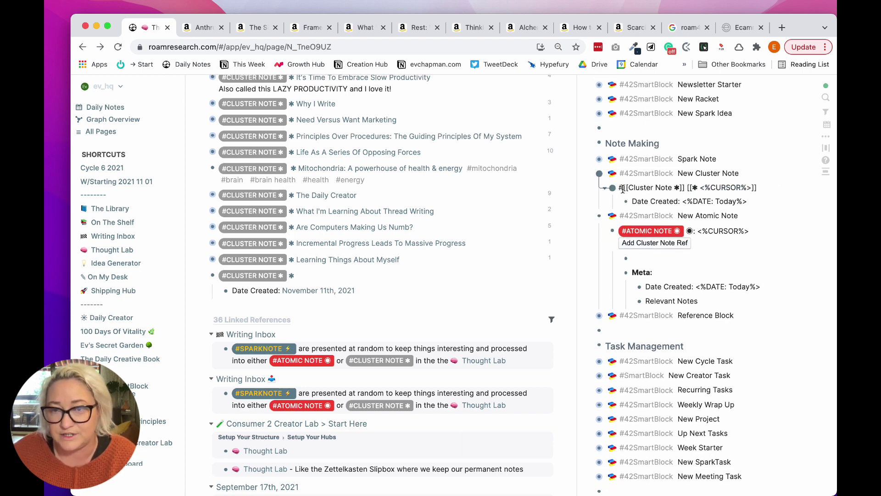
{"action": "left_click_drag", "start_coordinate": [620, 189], "coordinate": [686, 188]}
{"action": "left_click", "coordinate": [653, 187]}
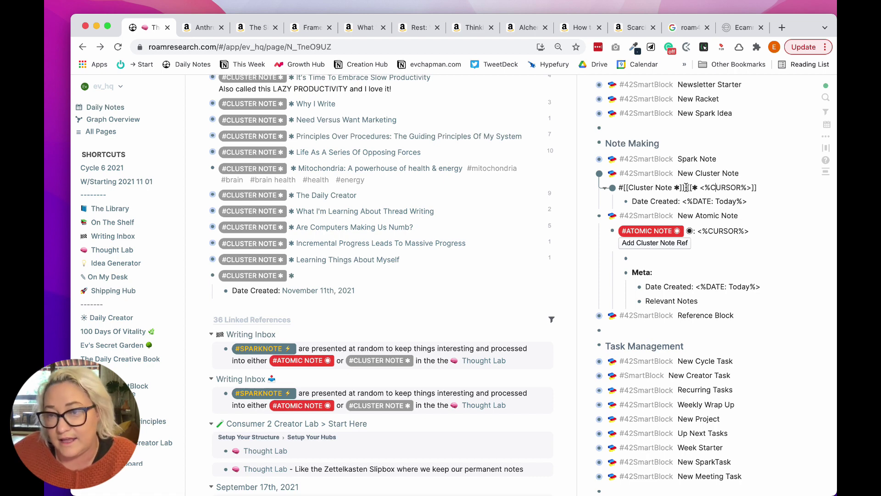
{"action": "left_click_drag", "start_coordinate": [687, 187], "coordinate": [758, 188]}
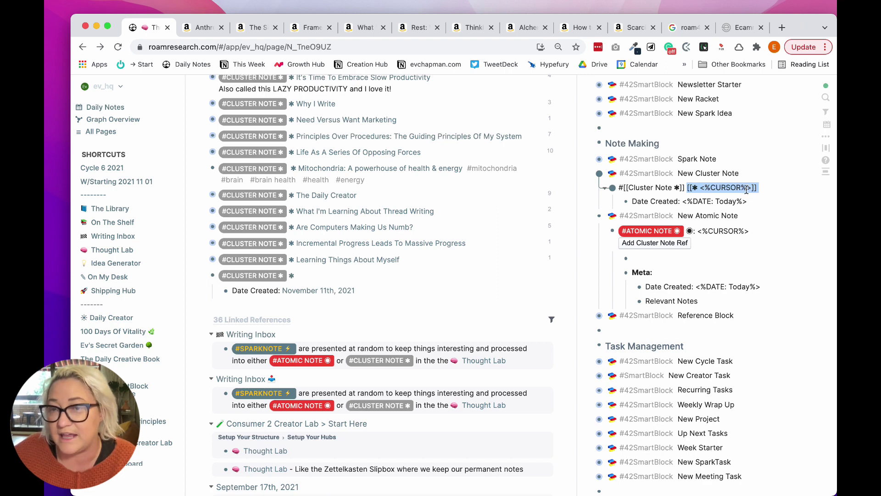
{"action": "left_click", "coordinate": [697, 187]}
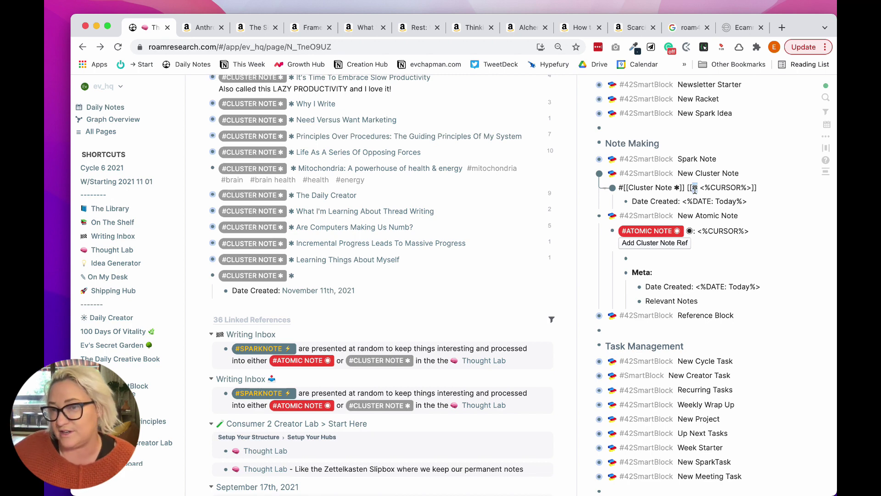
{"action": "left_click", "coordinate": [759, 191]}
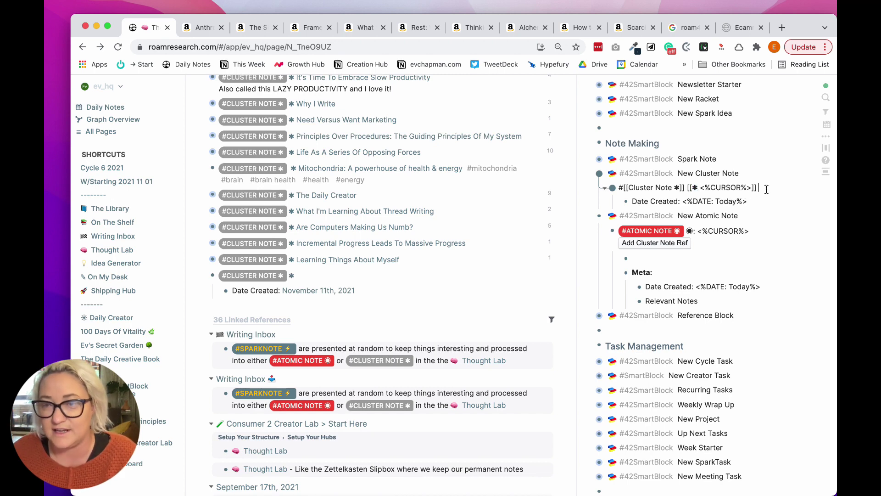
{"action": "left_click", "coordinate": [742, 201]}
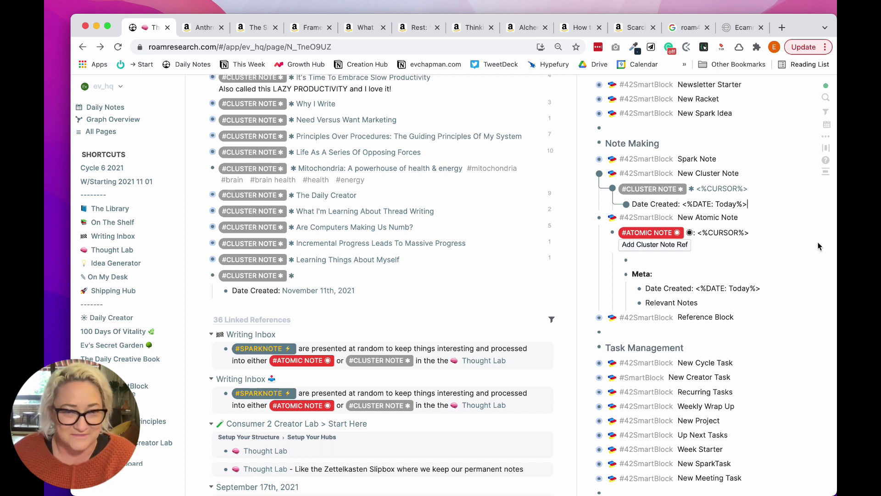
Step: Title the new cluster note 'A name for this cluster note' inside its empty brackets
{"action": "key", "text": "Escape"}
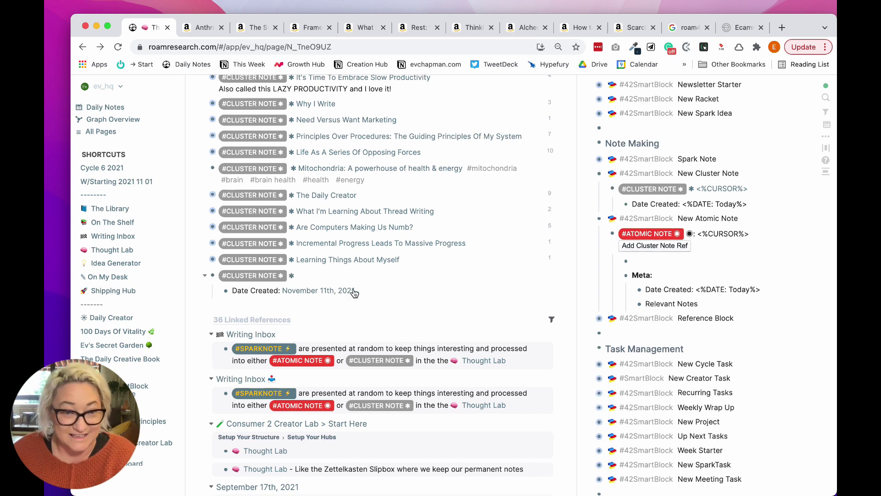
{"action": "left_click", "coordinate": [248, 274]}
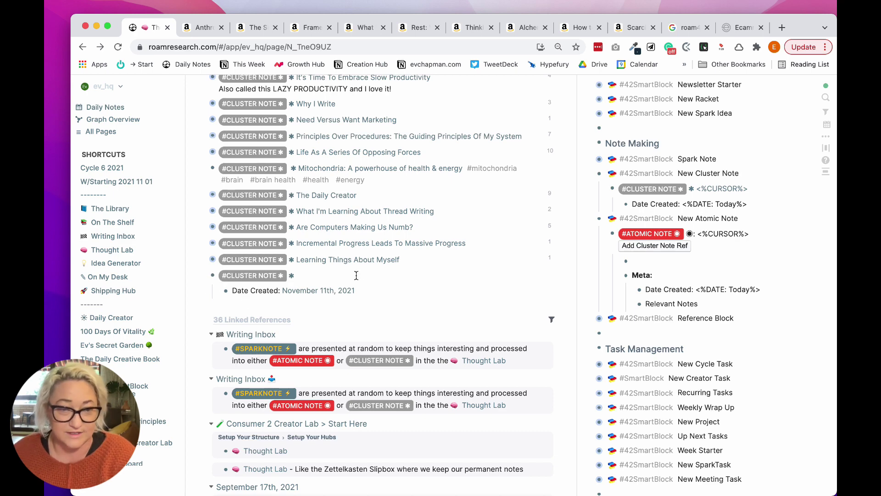
{"action": "left_click", "coordinate": [298, 274]}
{"action": "key", "text": "BackSpace"}
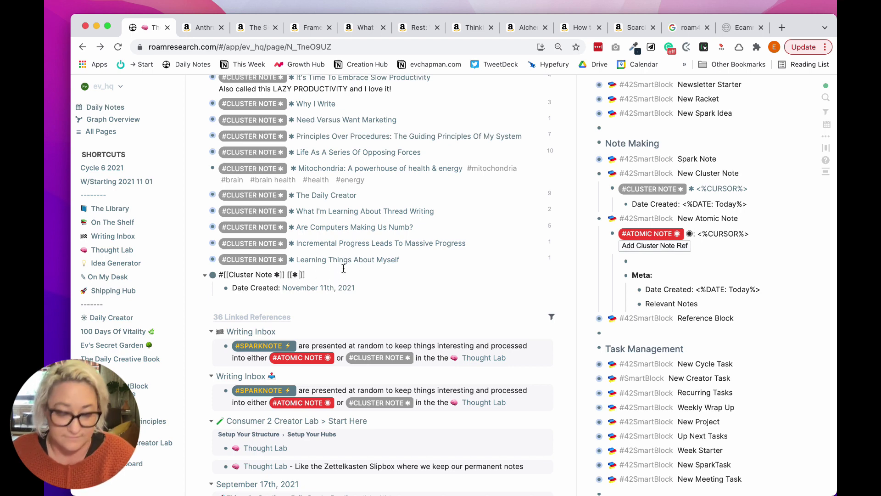
{"action": "type", "text": "A name for this "}
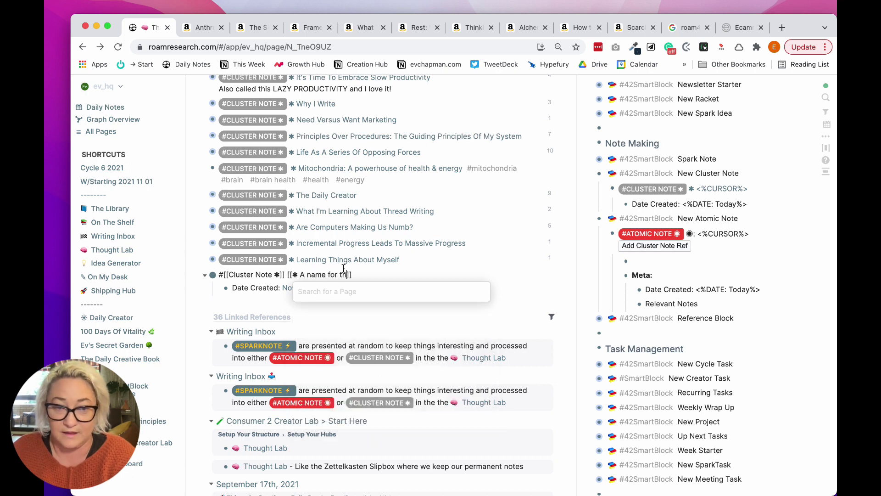
{"action": "type", "text": "cluster note"}
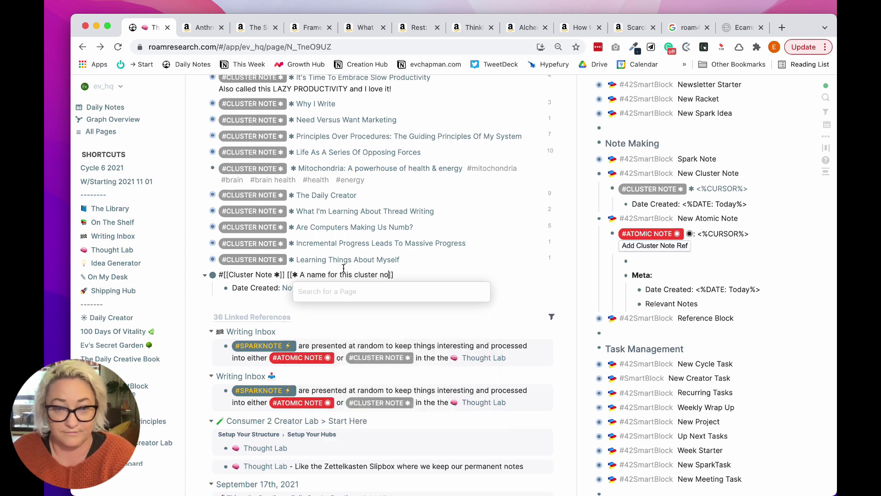
{"action": "key", "text": "End"}
{"action": "left_click", "coordinate": [562, 282]}
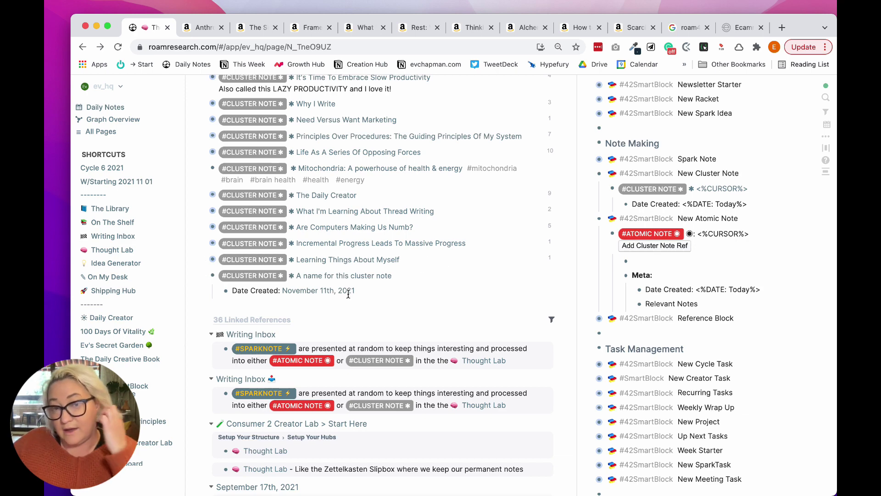
{"action": "left_click", "coordinate": [372, 289]}
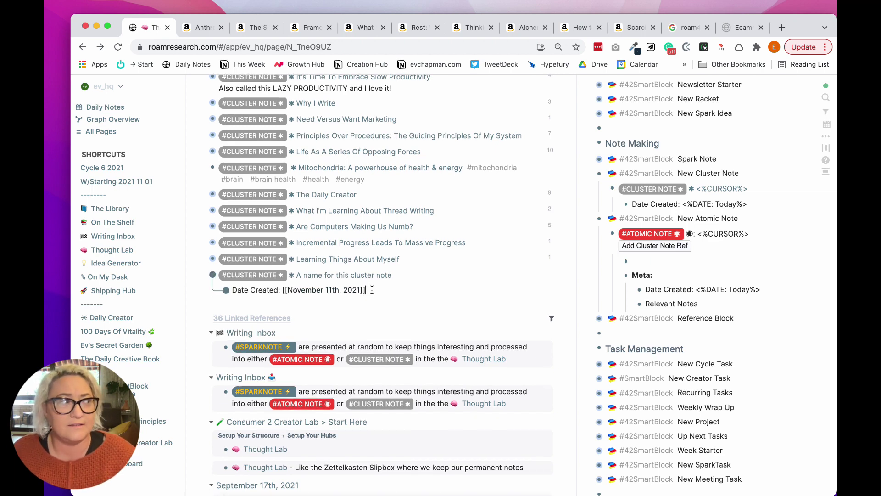
Step: Add the lines 'a few lines' and 'a few nline' below the Date Created entry
{"action": "key", "text": "Return"}
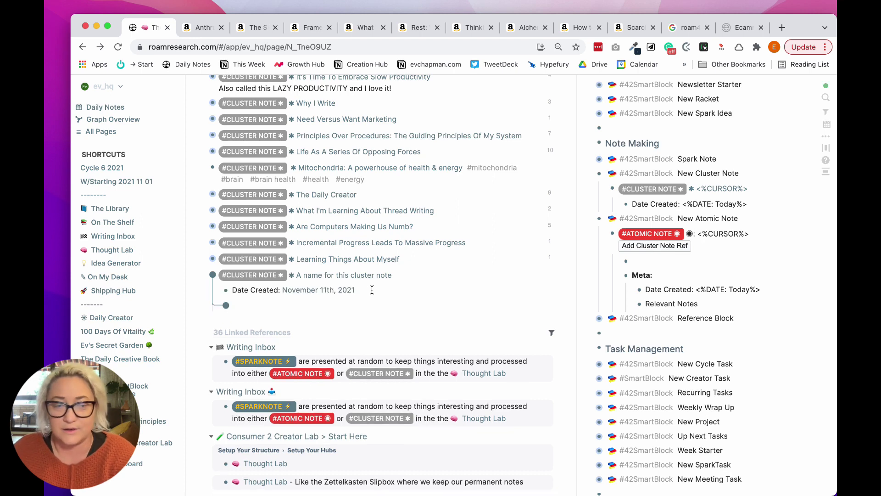
{"action": "type", "text": "a few lines"}
{"action": "key", "text": "Return"}
{"action": "type", "text": "a few n"}
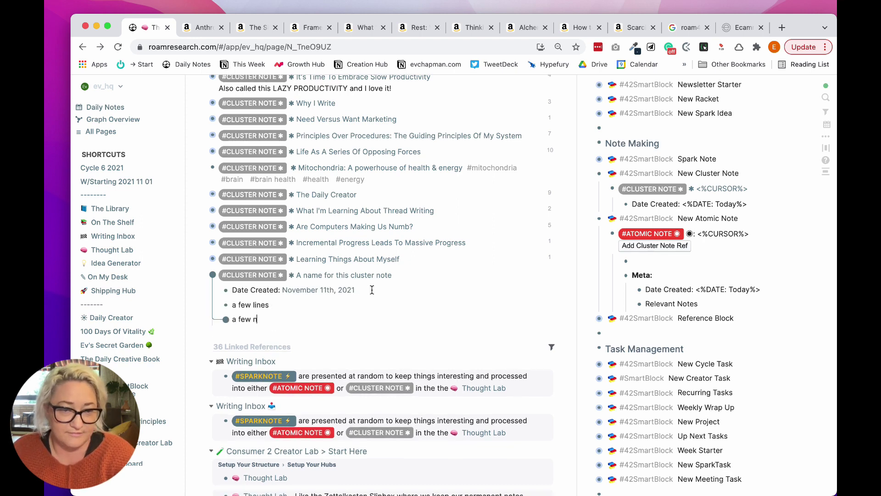
{"action": "type", "text": "line"}
{"action": "key", "text": "Return"}
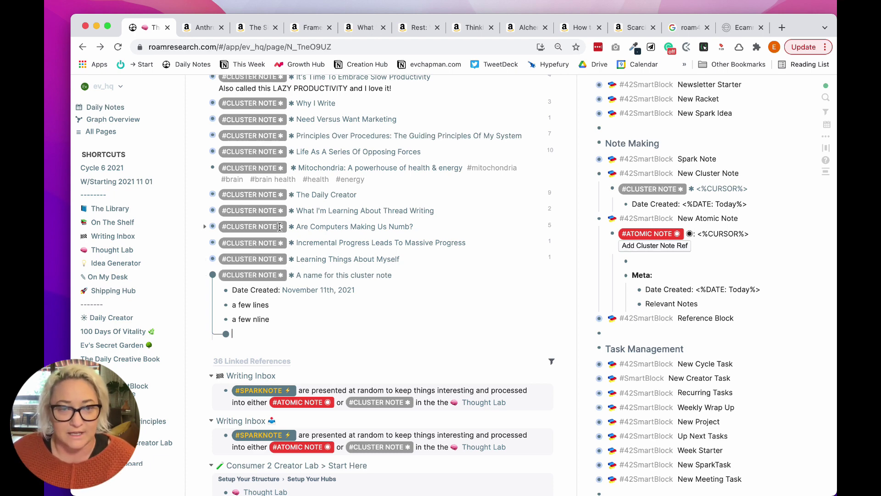
Step: Expand 'Are Computers Making Us Numb?' and peek at 'Computers use so little of our bodies'
{"action": "left_click", "coordinate": [205, 226]}
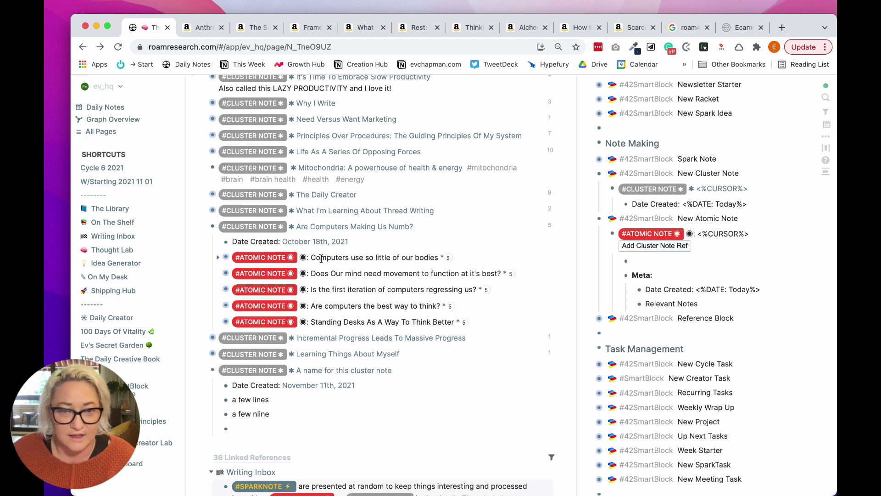
{"action": "left_click", "coordinate": [218, 259]}
{"action": "scroll", "coordinate": [376, 303], "scroll_direction": "down", "scroll_amount": 3}
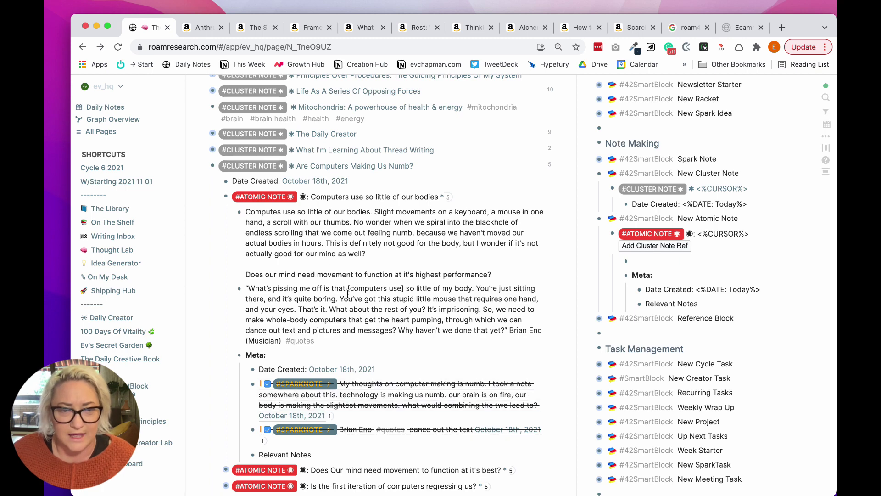
{"action": "mouse_move", "coordinate": [256, 212]}
{"action": "left_mouse_down"}
{"action": "mouse_move", "coordinate": [296, 248]}
{"action": "mouse_move", "coordinate": [301, 317]}
{"action": "mouse_move", "coordinate": [278, 232]}
{"action": "mouse_move", "coordinate": [250, 215]}
{"action": "left_mouse_up"}
{"action": "left_click", "coordinate": [558, 213]}
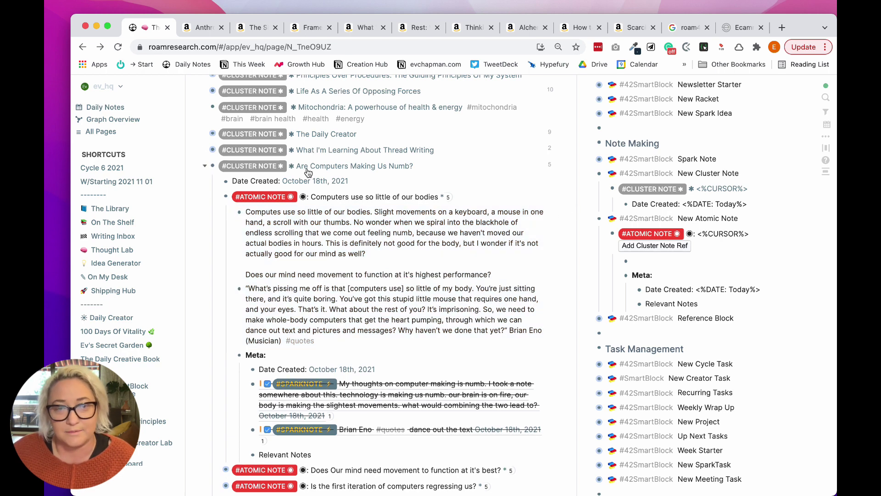
{"action": "left_click", "coordinate": [216, 198]}
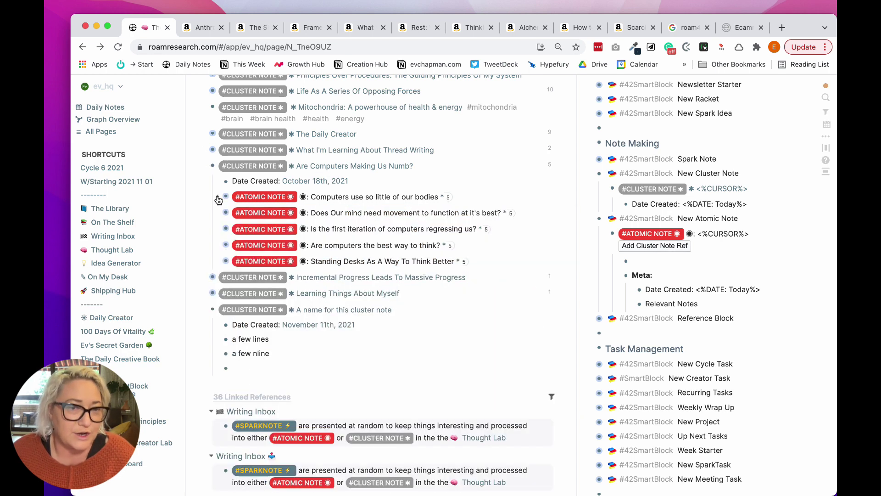
Step: Insert a New Atomic Note template via xx in the empty bullet under the new cluster note
{"action": "left_click", "coordinate": [276, 367]}
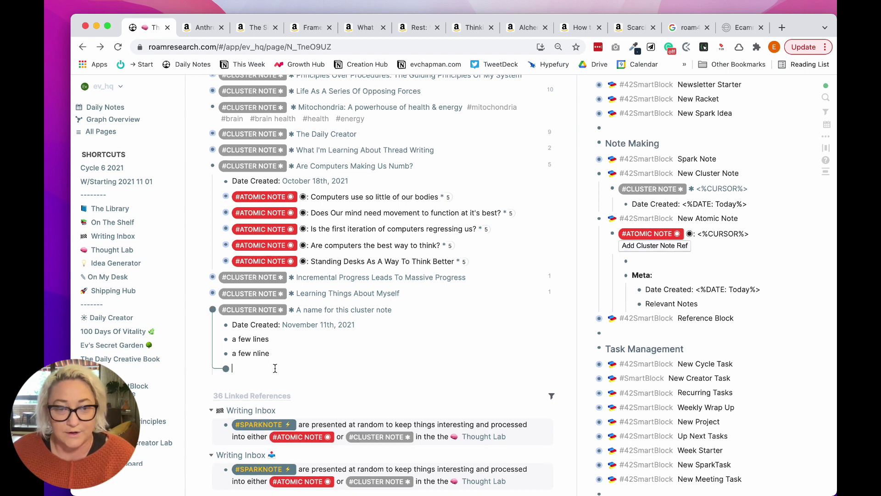
{"action": "type", "text": "xx"}
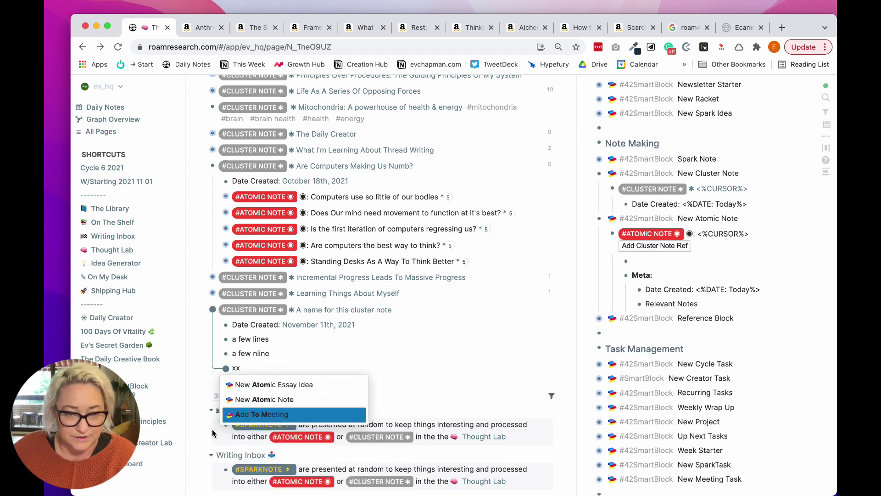
{"action": "left_click", "coordinate": [253, 399]}
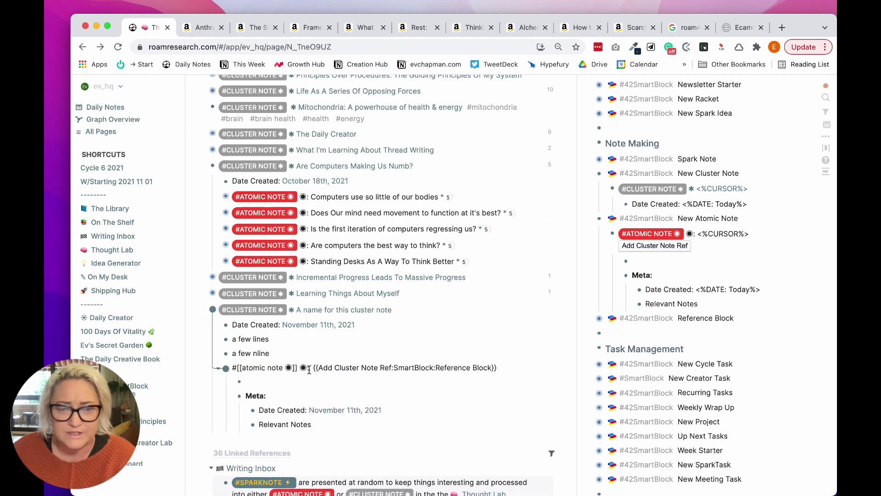
{"action": "scroll", "coordinate": [559, 339], "scroll_direction": "down", "scroll_amount": 1}
{"action": "key", "text": "Escape"}
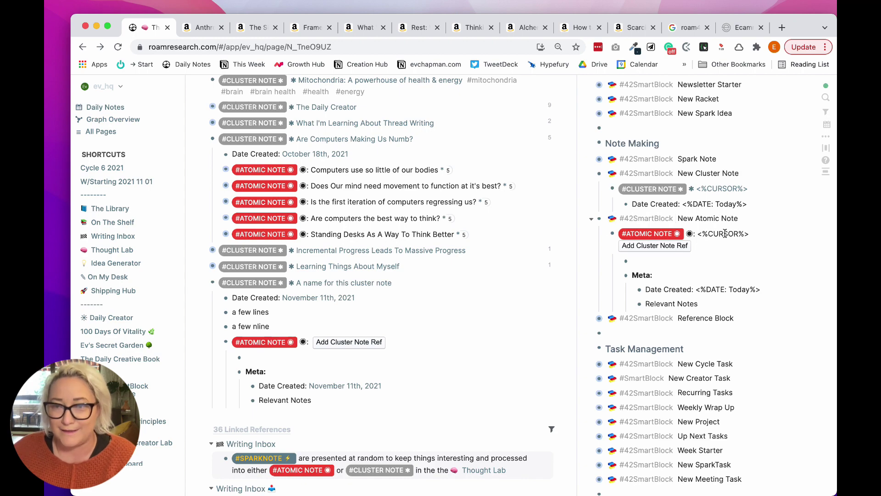
Step: Scroll to the top and expand 'How to choose the permanent notes to go in your Zettelkasten'
{"action": "scroll", "coordinate": [400, 252], "scroll_direction": "up", "scroll_amount": 5}
{"action": "scroll", "coordinate": [400, 253], "scroll_direction": "up", "scroll_amount": 15}
{"action": "scroll", "coordinate": [400, 247], "scroll_direction": "up", "scroll_amount": 8}
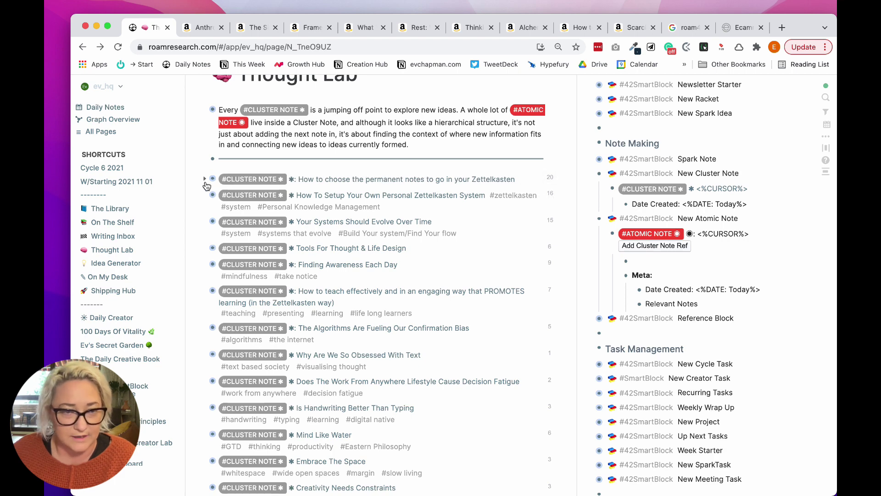
{"action": "left_click", "coordinate": [205, 179]}
{"action": "scroll", "coordinate": [422, 212], "scroll_direction": "down", "scroll_amount": 2}
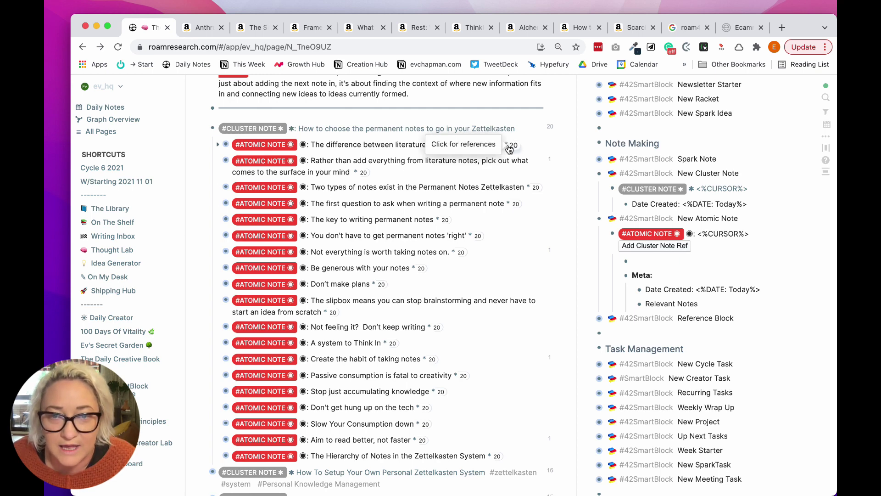
{"action": "mouse_move", "coordinate": [506, 145]}
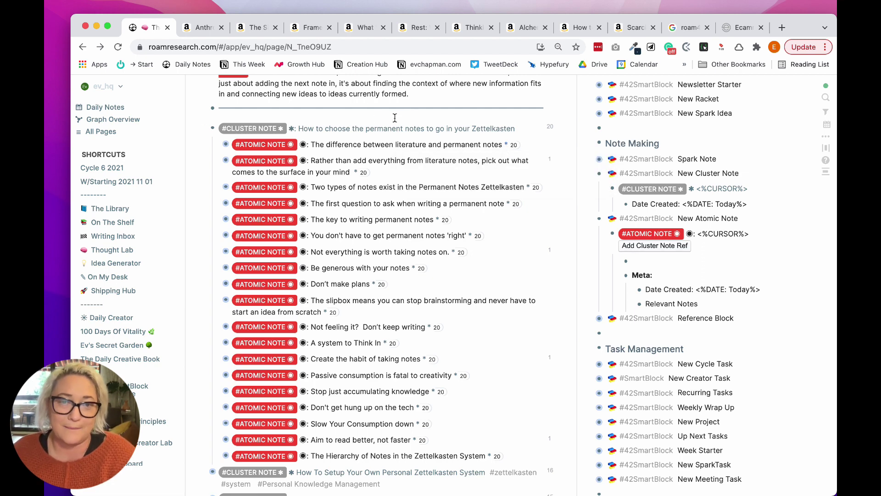
{"action": "left_click", "coordinate": [434, 145]}
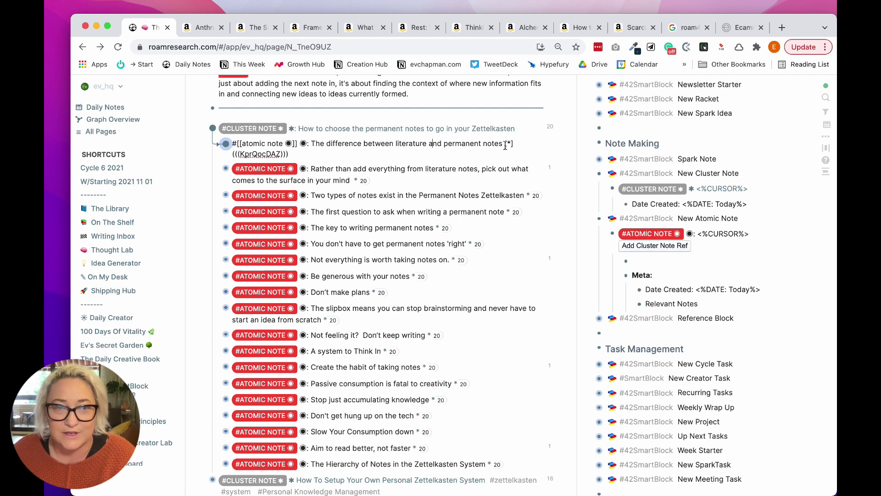
{"action": "left_click_drag", "start_coordinate": [288, 156], "coordinate": [232, 155]}
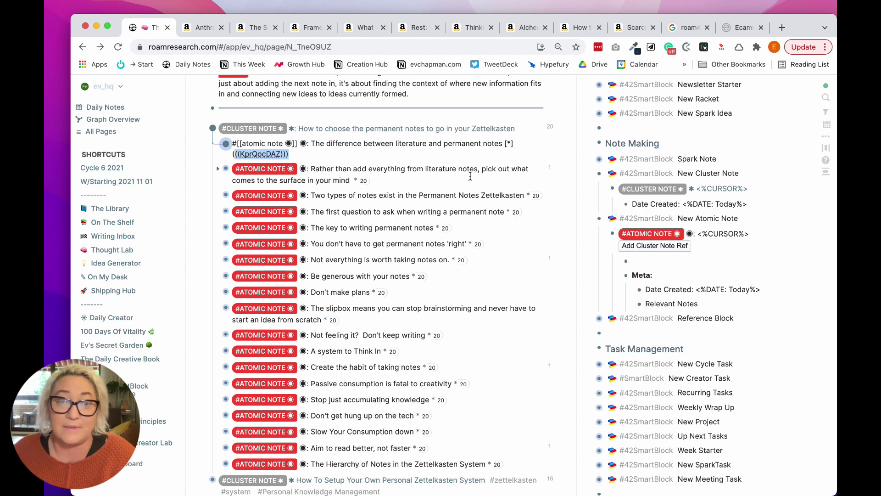
{"action": "left_click", "coordinate": [435, 158]}
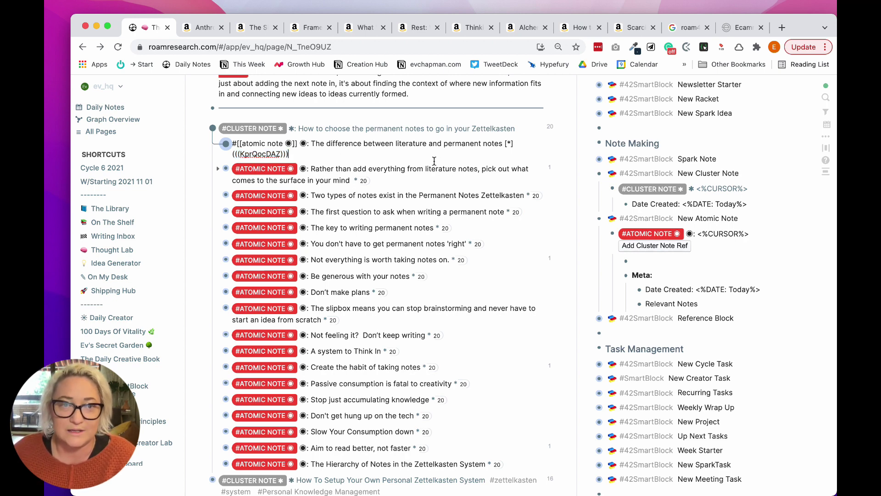
Step: Collapse the first cluster note and scroll down to 'A name for this cluster note'
{"action": "left_click", "coordinate": [563, 152]}
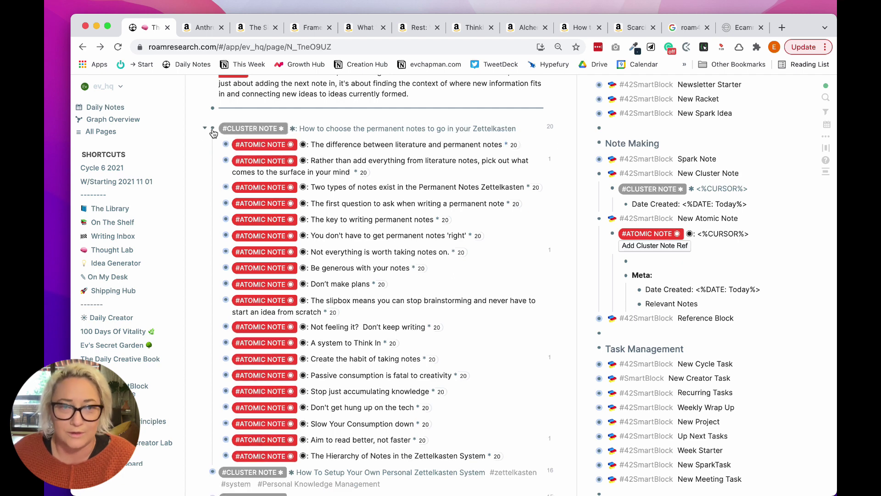
{"action": "left_click", "coordinate": [205, 129]}
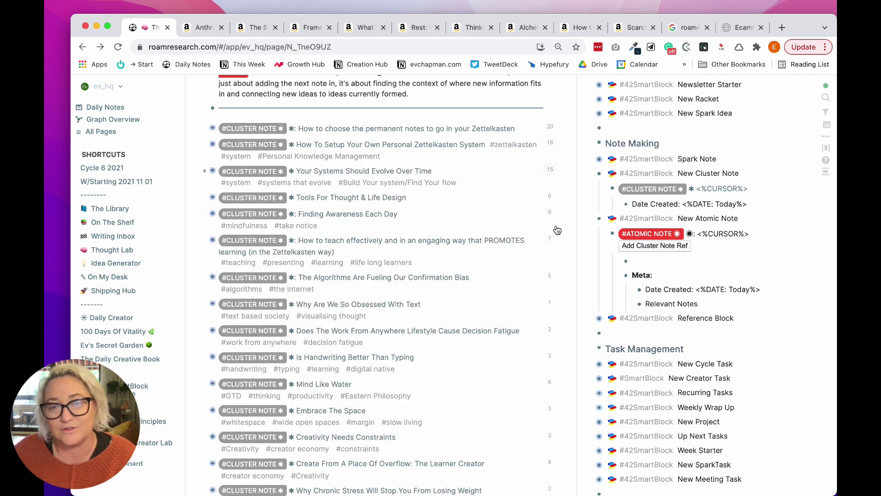
{"action": "scroll", "coordinate": [541, 296], "scroll_direction": "down", "scroll_amount": 3}
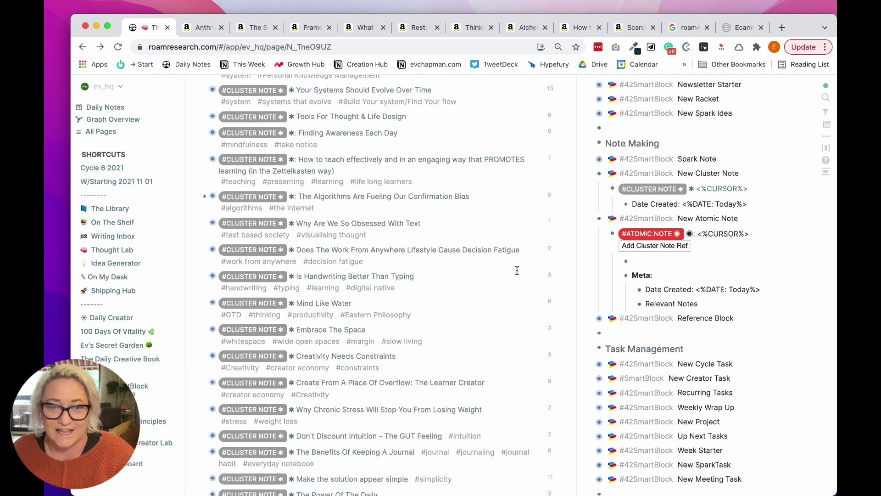
{"action": "left_click", "coordinate": [205, 220]}
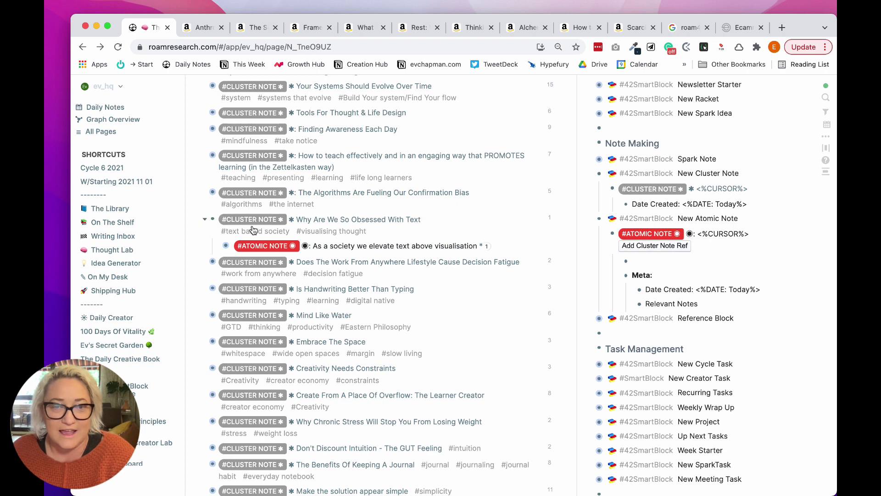
{"action": "left_click", "coordinate": [206, 221]}
{"action": "scroll", "coordinate": [446, 193], "scroll_direction": "down", "scroll_amount": 2}
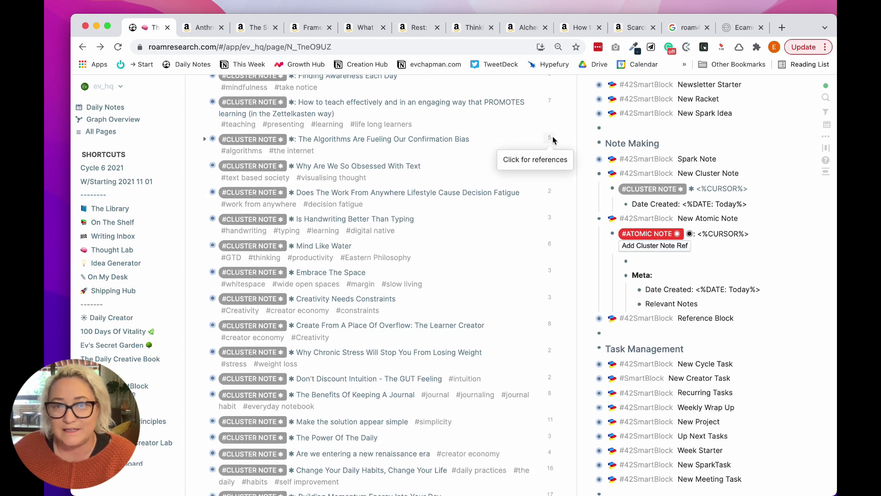
{"action": "scroll", "coordinate": [478, 217], "scroll_direction": "down", "scroll_amount": 7}
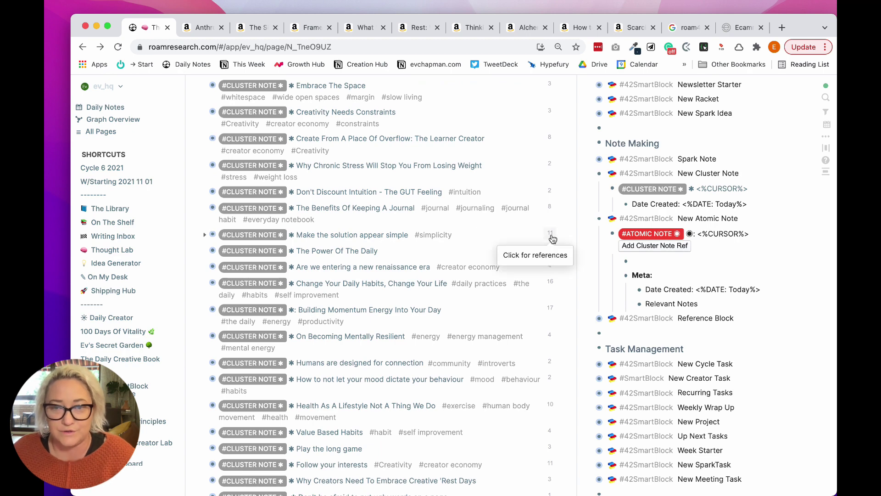
{"action": "scroll", "coordinate": [551, 238], "scroll_direction": "down", "scroll_amount": 9}
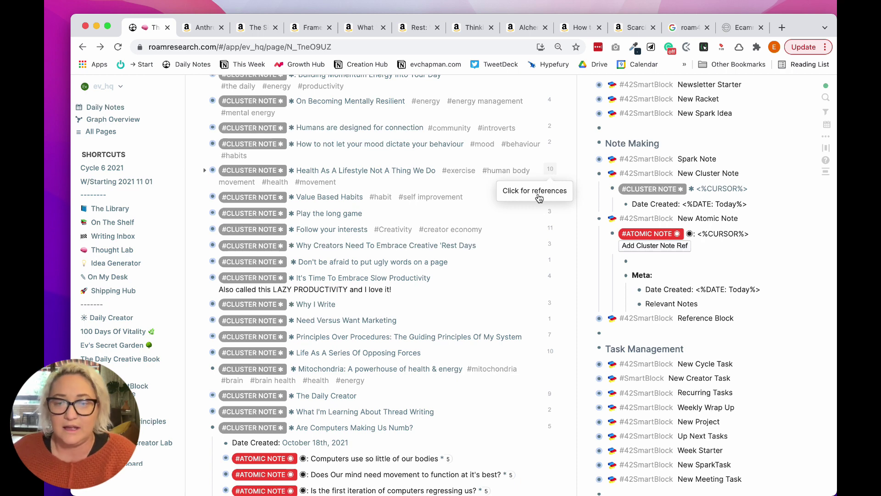
{"action": "scroll", "coordinate": [546, 193], "scroll_direction": "down", "scroll_amount": 5}
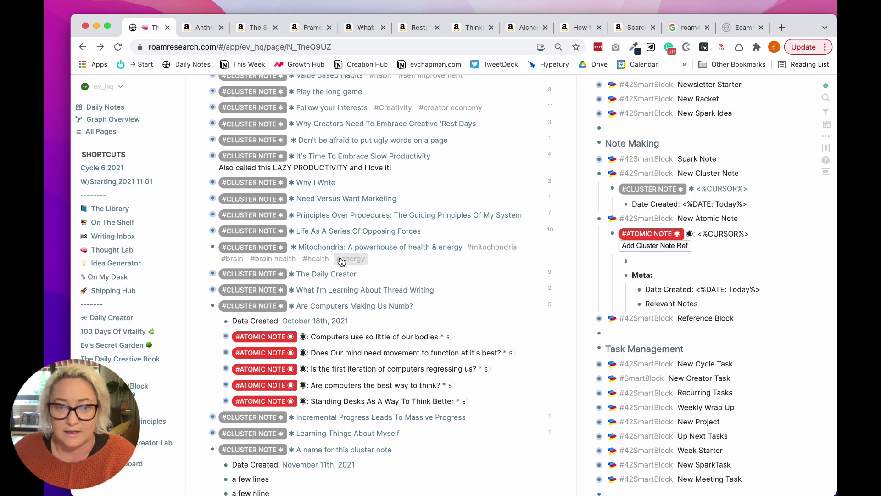
{"action": "scroll", "coordinate": [340, 261], "scroll_direction": "down", "scroll_amount": 5}
{"action": "scroll", "coordinate": [287, 263], "scroll_direction": "down", "scroll_amount": 3}
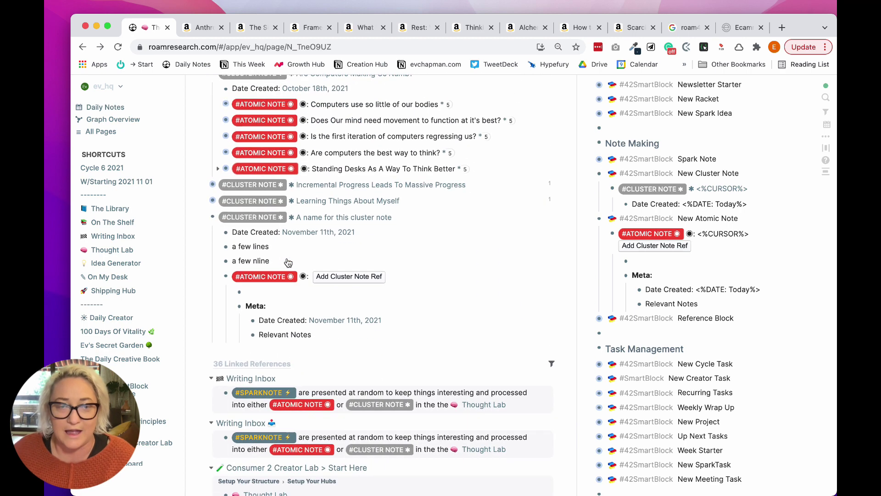
{"action": "left_click", "coordinate": [503, 274]}
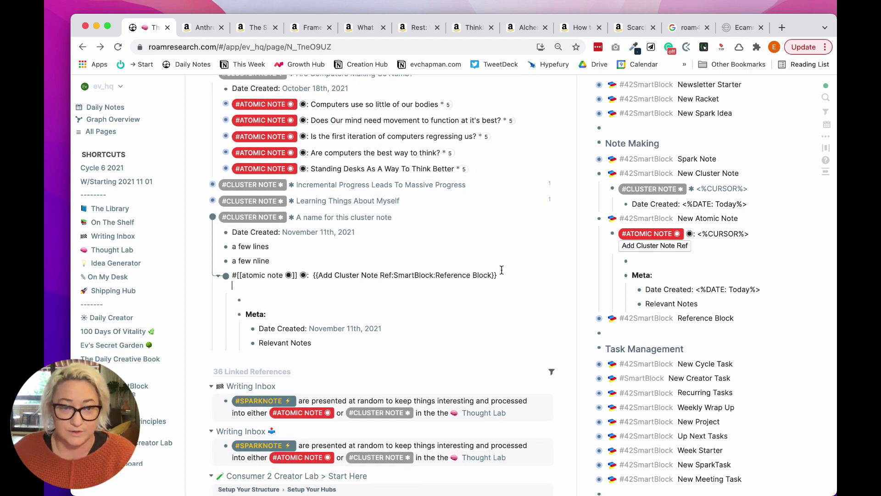
{"action": "right_click", "coordinate": [212, 218]}
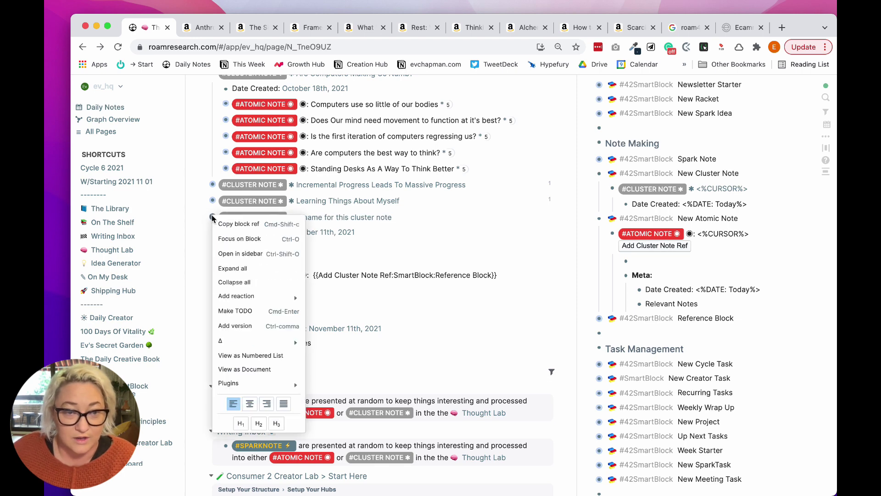
{"action": "left_click", "coordinate": [243, 222]}
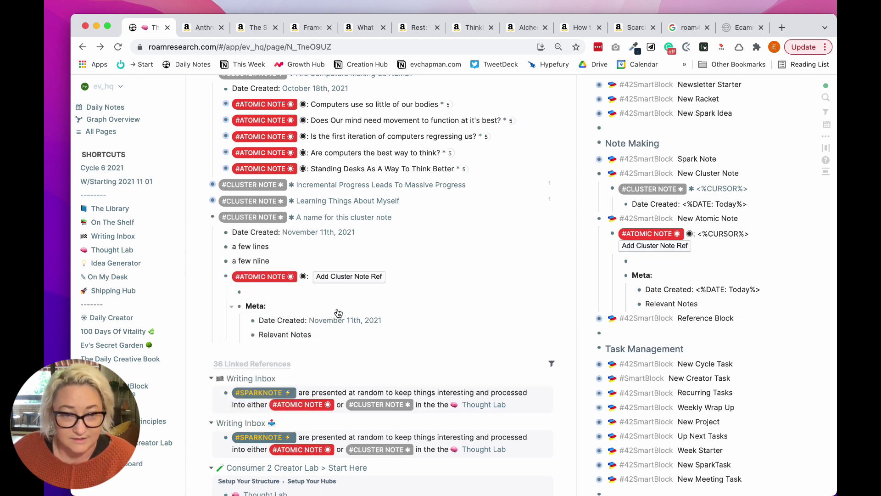
{"action": "left_click", "coordinate": [289, 293]}
{"action": "left_click", "coordinate": [409, 277]}
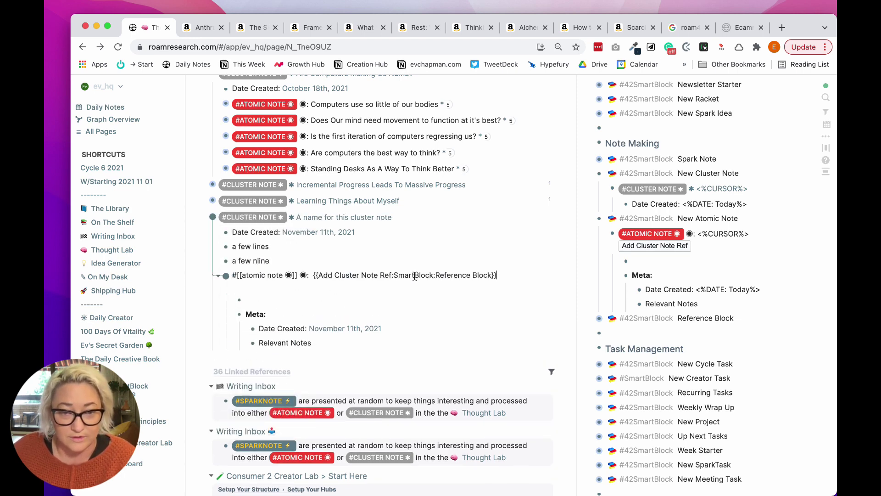
{"action": "type", "text": "((OAh0MxMpE))"}
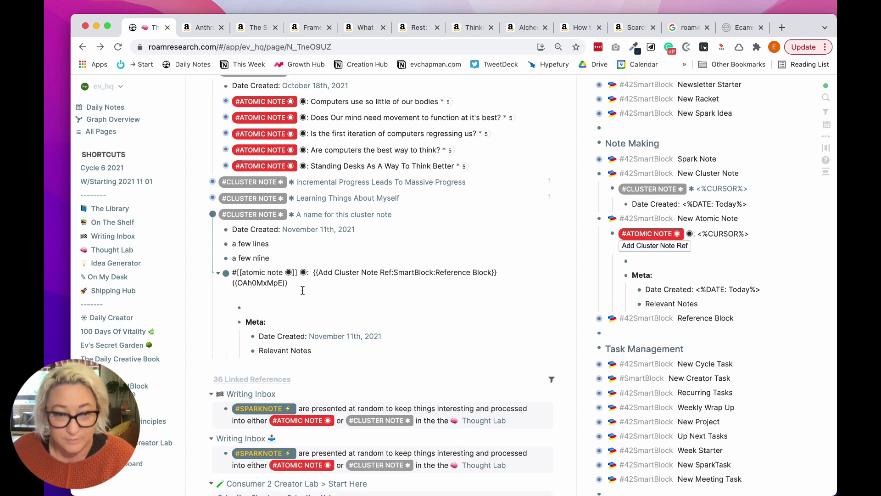
{"action": "left_click", "coordinate": [530, 301]}
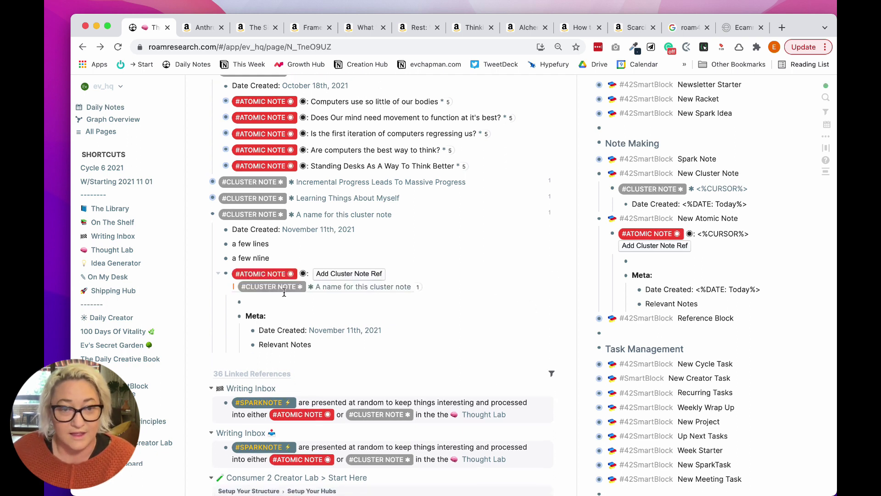
{"action": "right_click", "coordinate": [331, 288]}
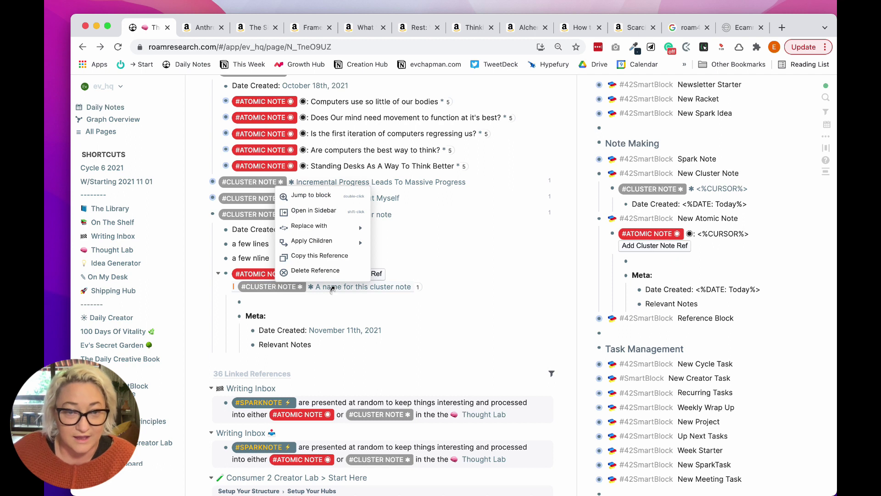
{"action": "mouse_move", "coordinate": [335, 230]}
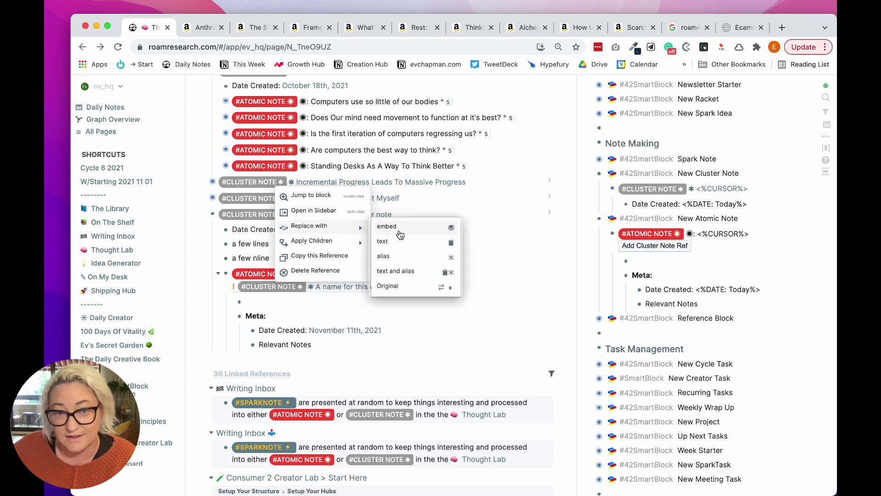
{"action": "left_click", "coordinate": [400, 272]}
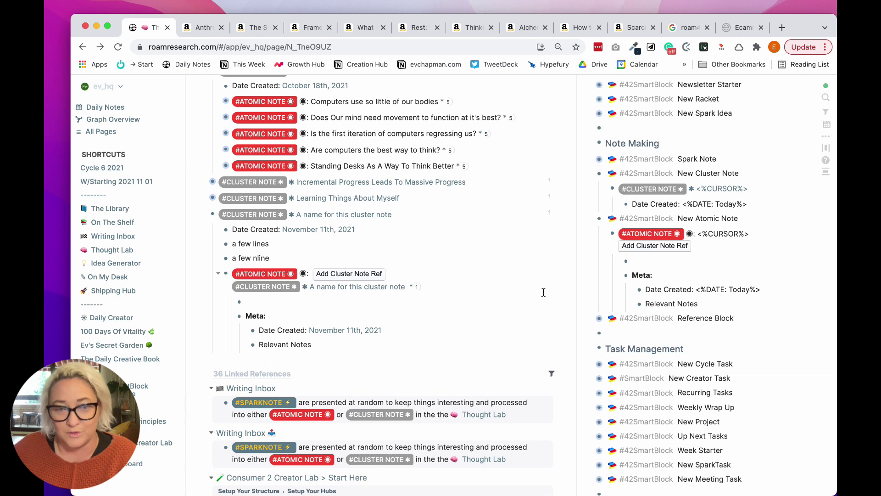
{"action": "left_click", "coordinate": [491, 289]}
{"action": "key", "text": "Escape"}
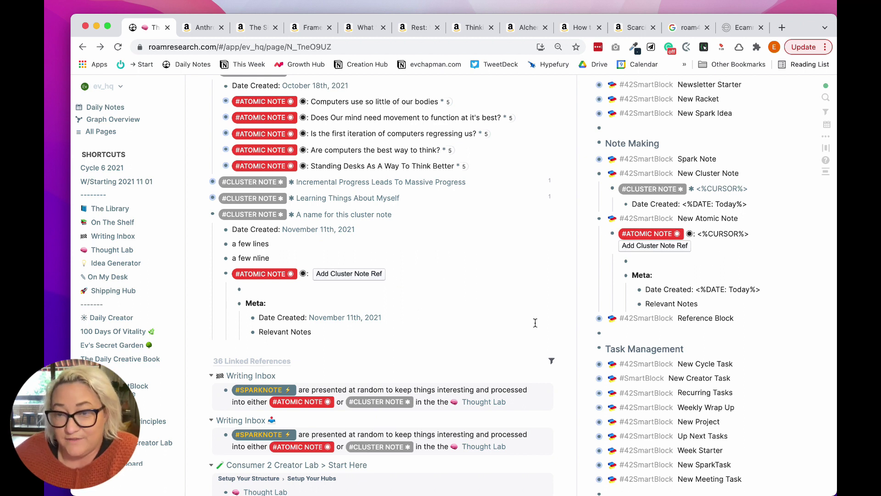
Step: Expand the Reference Block SmartBlock and inspect its [*](<%CLIPBOARDPASTETEXT%>) line
{"action": "scroll", "coordinate": [656, 273], "scroll_direction": "down", "scroll_amount": 3}
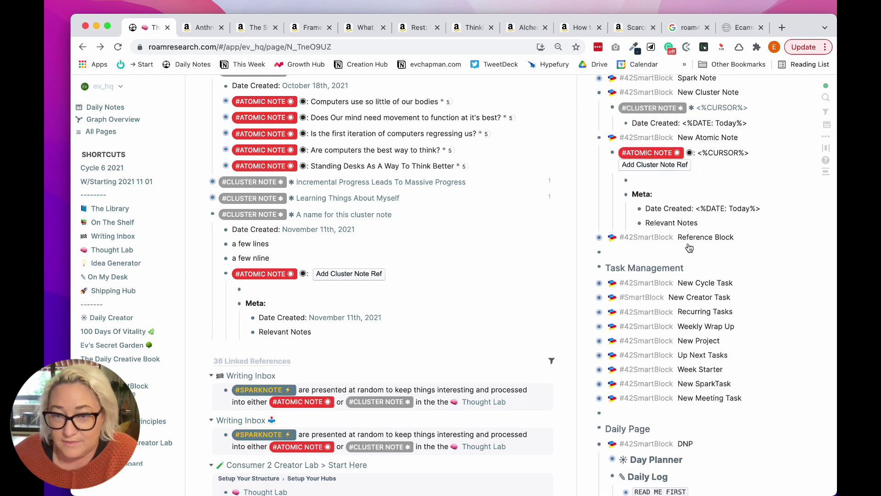
{"action": "left_click", "coordinate": [592, 238]}
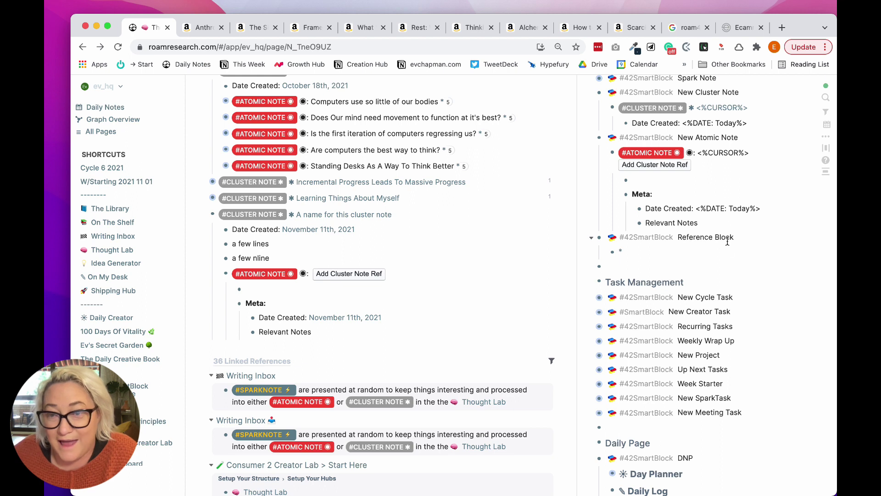
{"action": "left_click", "coordinate": [654, 255]}
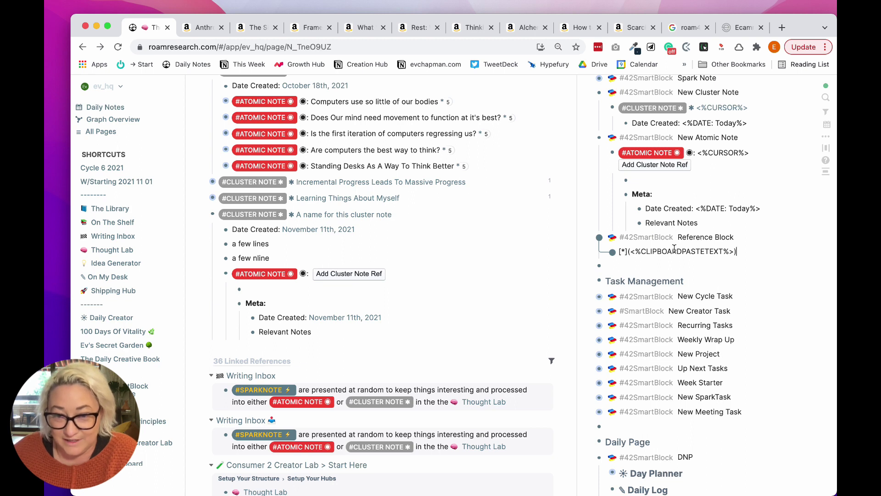
{"action": "double_click", "coordinate": [622, 251]}
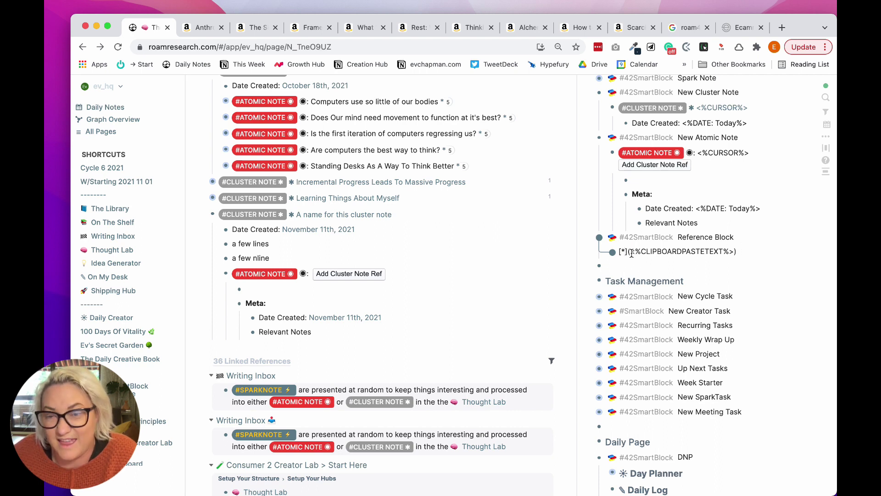
{"action": "left_click_drag", "start_coordinate": [632, 253], "coordinate": [734, 253]}
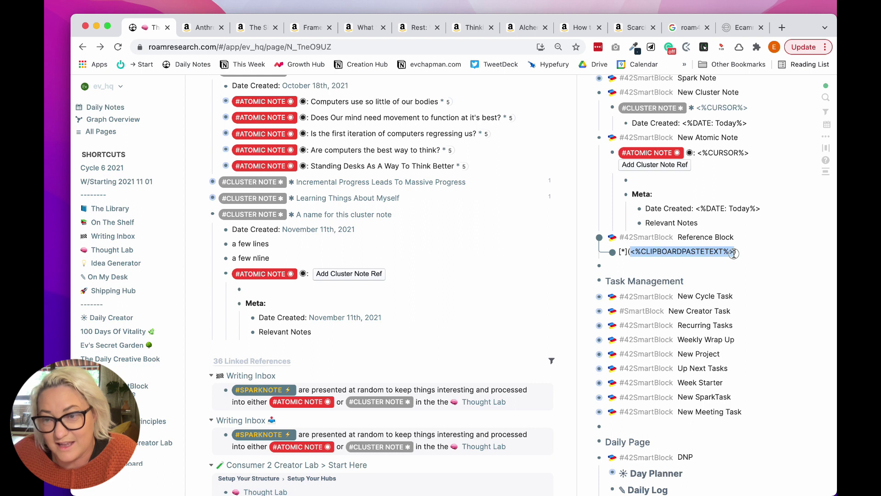
{"action": "left_click", "coordinate": [794, 255]}
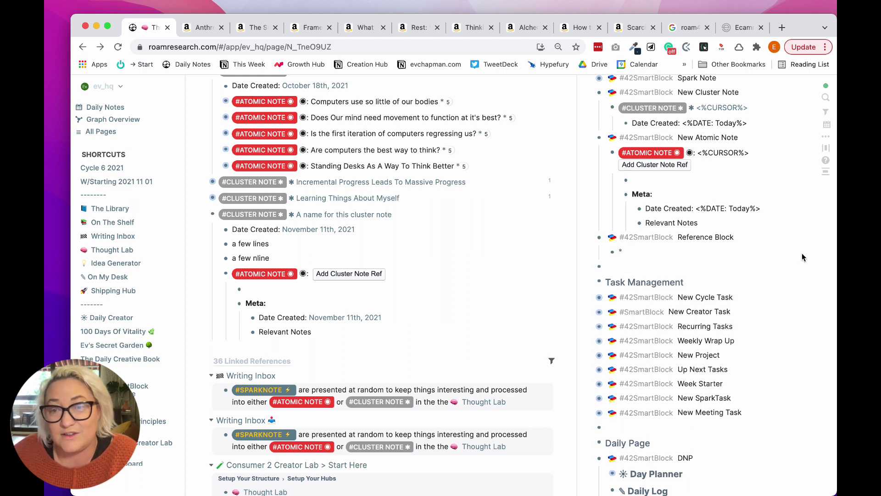
{"action": "scroll", "coordinate": [653, 266], "scroll_direction": "up", "scroll_amount": 1}
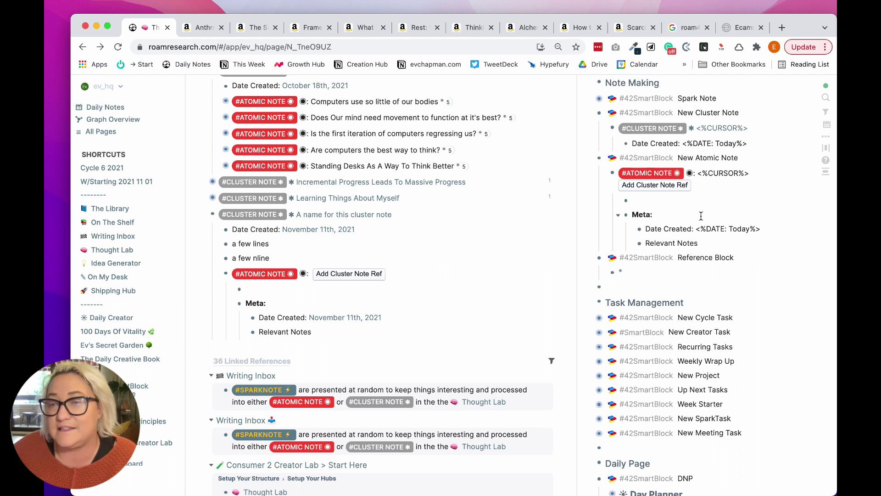
{"action": "left_click", "coordinate": [728, 188]}
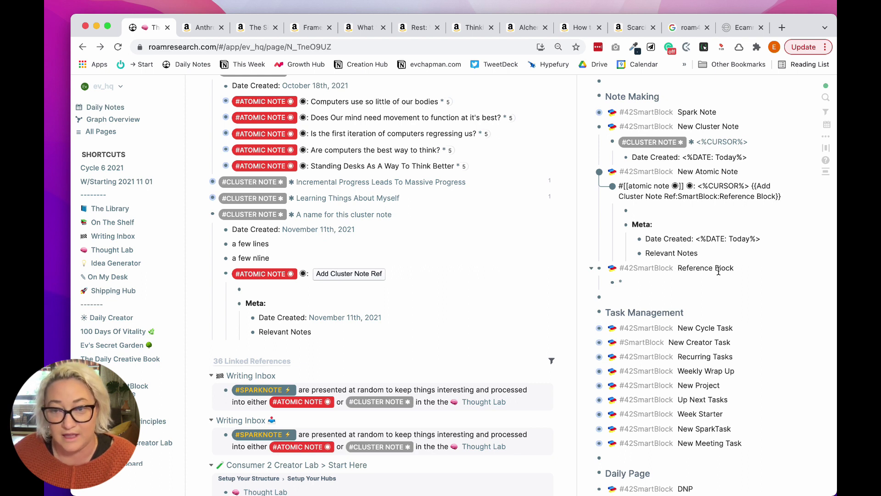
{"action": "left_click", "coordinate": [816, 205]}
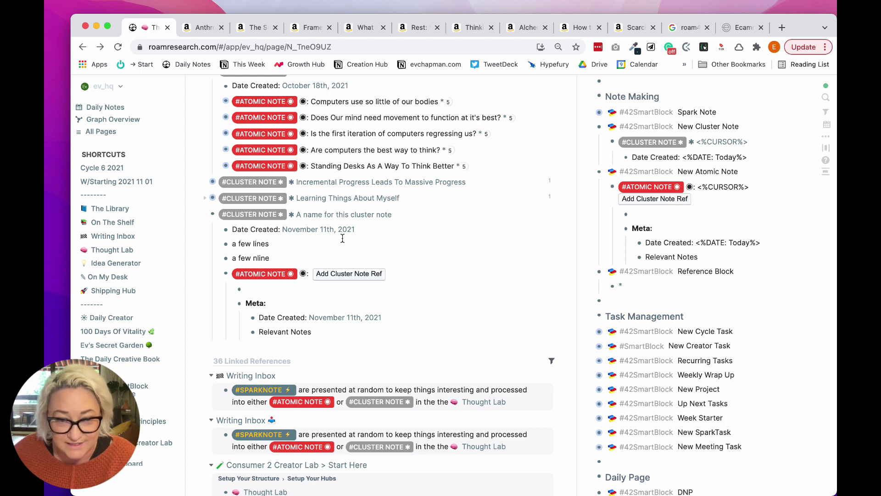
Step: Copy the cluster note's block reference and trigger the atomic note's Add Cluster Note Ref button
{"action": "right_click", "coordinate": [211, 215]}
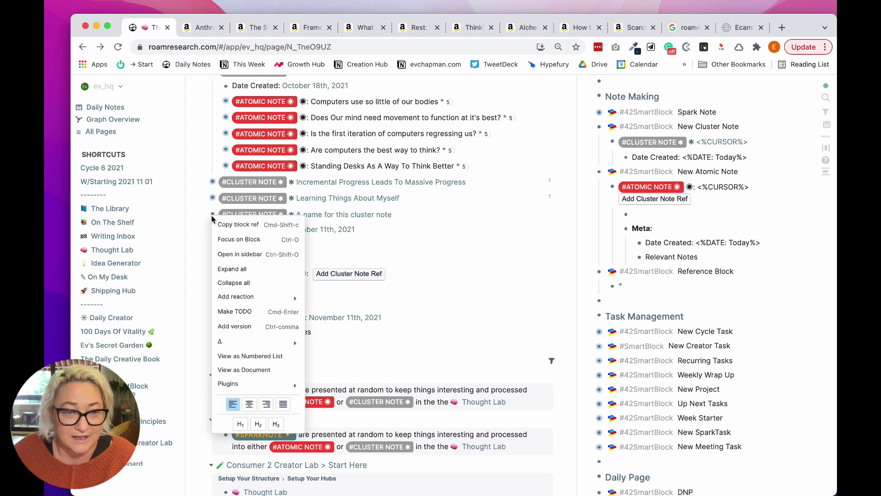
{"action": "left_click", "coordinate": [221, 225]}
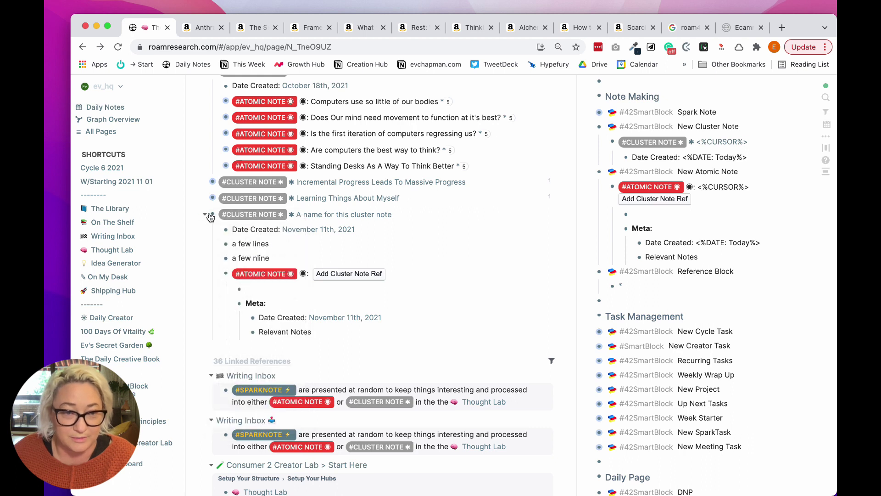
{"action": "left_click", "coordinate": [344, 282]}
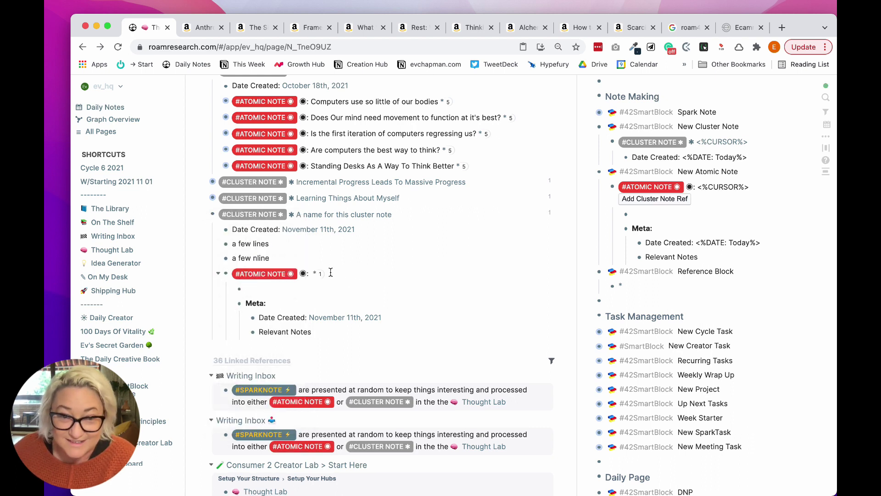
{"action": "mouse_move", "coordinate": [314, 275]}
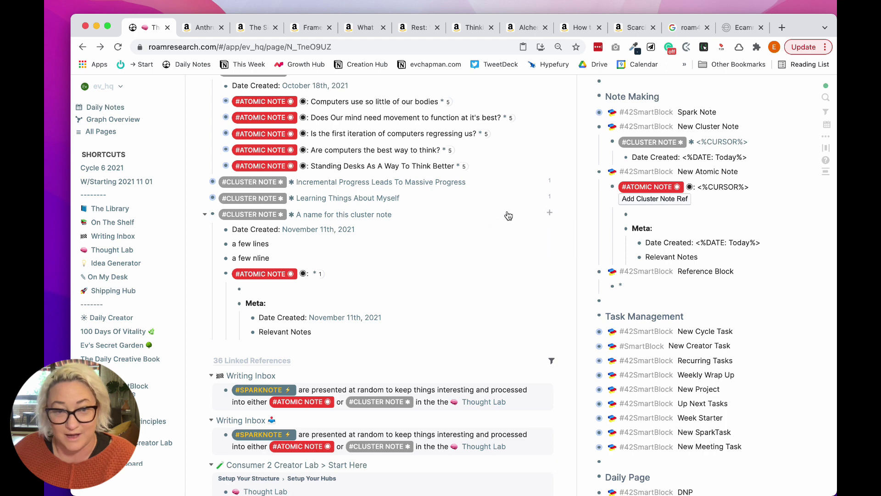
{"action": "key", "text": "super+u"}
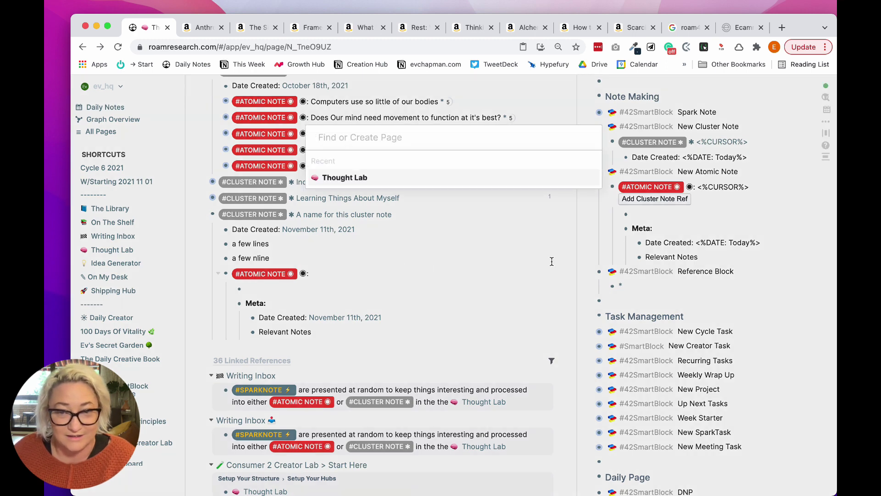
{"action": "key", "text": "Escape"}
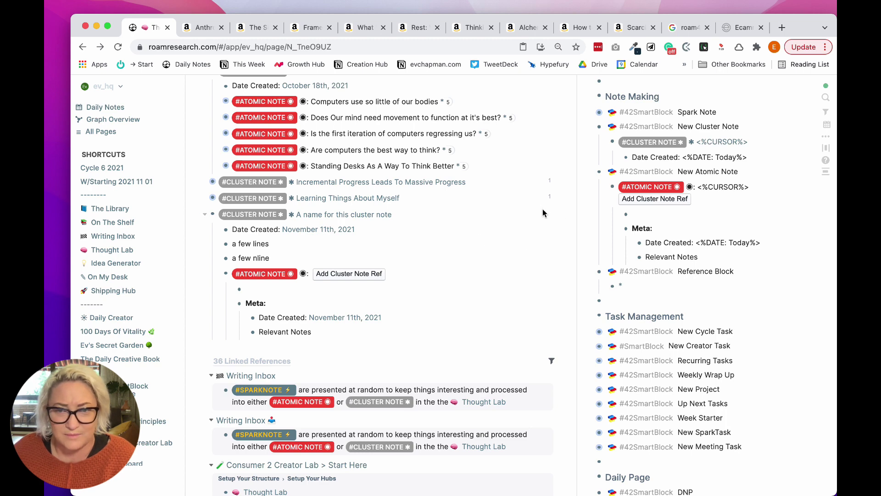
Step: Re-copy the cluster note block ref, check the Reference Block template, and insert the '*' link
{"action": "right_click", "coordinate": [213, 214]}
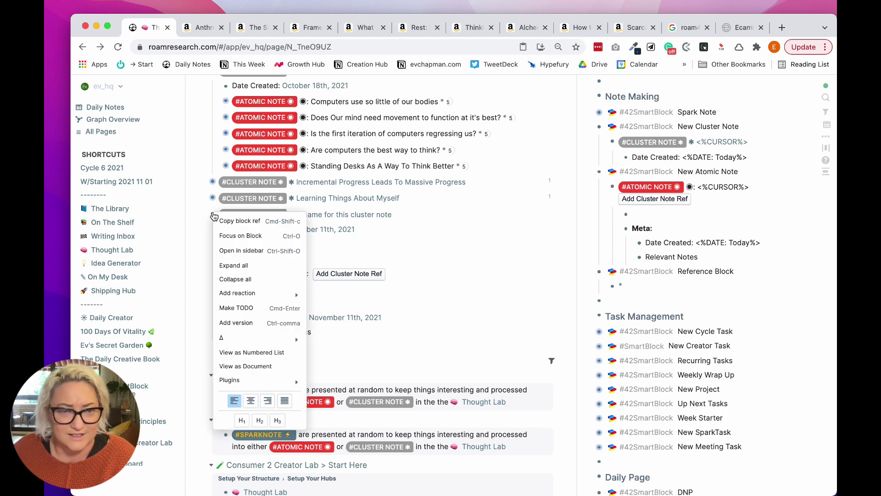
{"action": "left_click", "coordinate": [229, 217]}
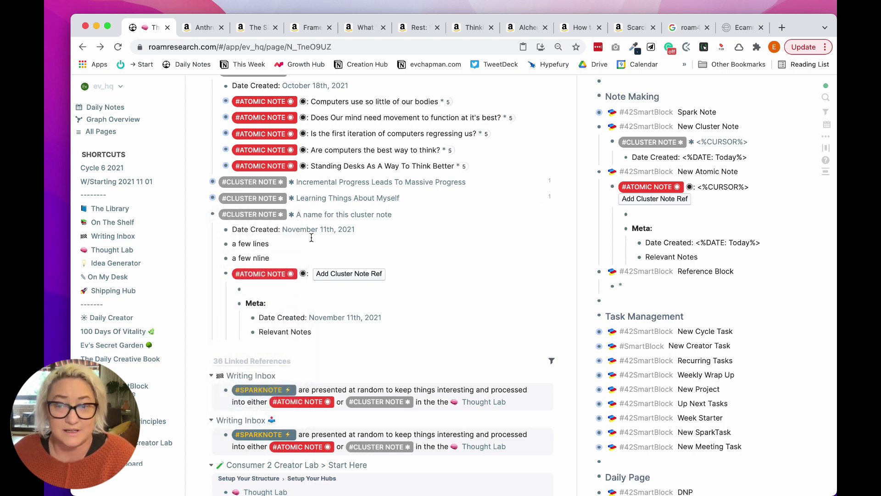
{"action": "left_click", "coordinate": [731, 272]}
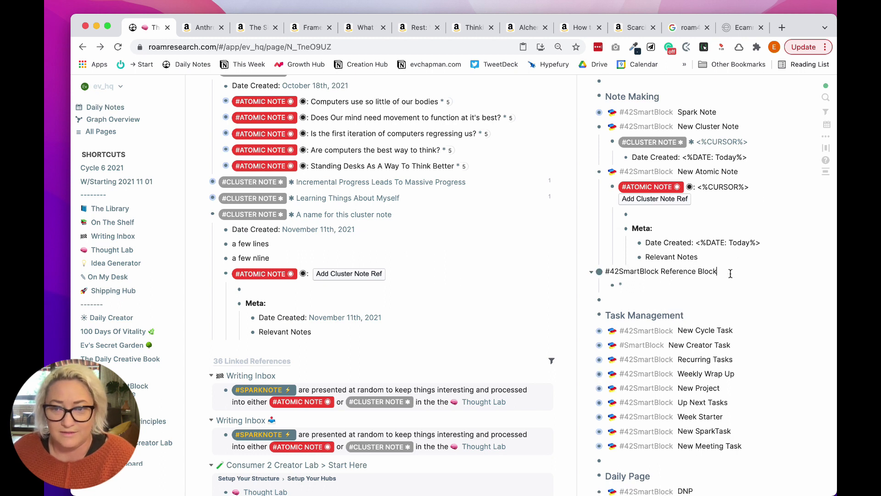
{"action": "left_click", "coordinate": [658, 284]}
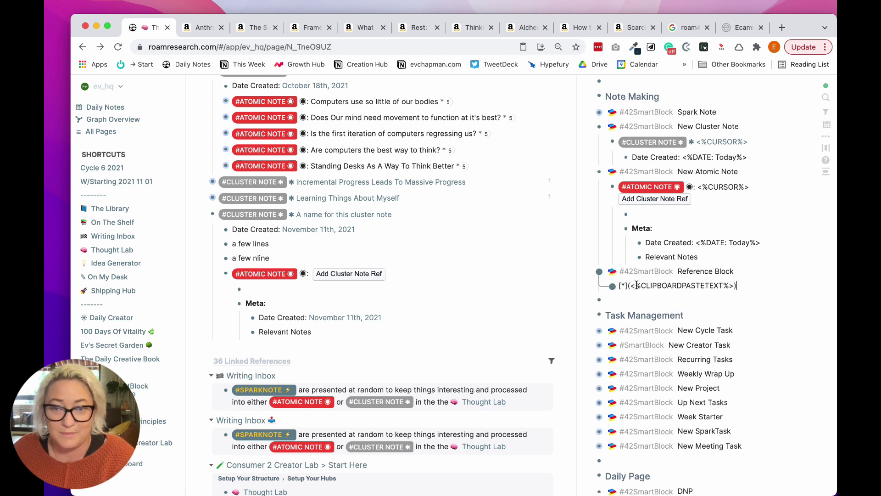
{"action": "left_click", "coordinate": [821, 275]}
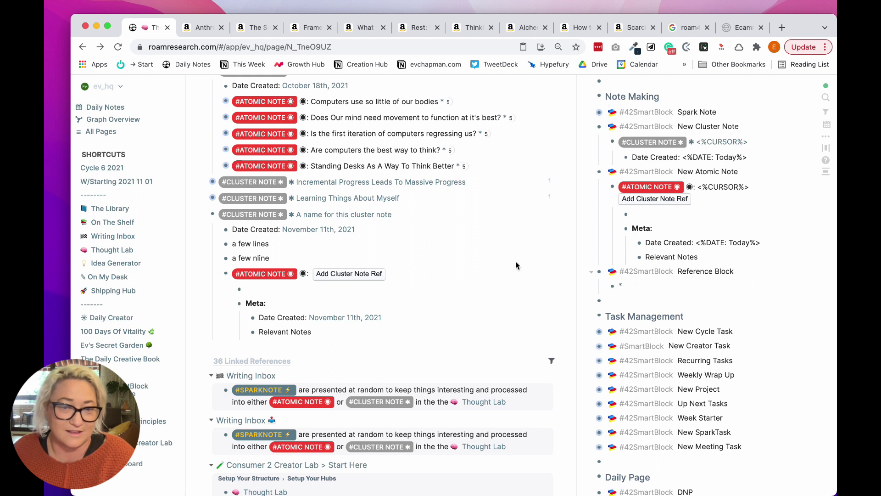
{"action": "left_click", "coordinate": [345, 276]}
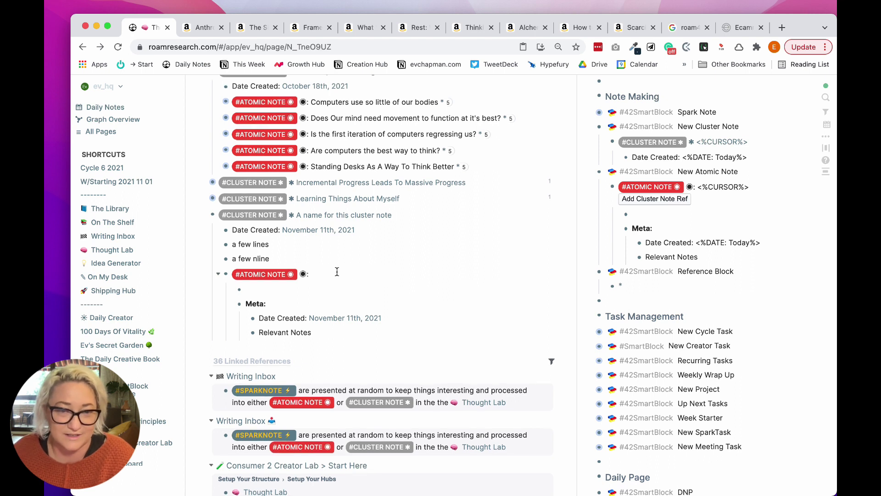
{"action": "left_click", "coordinate": [265, 291]}
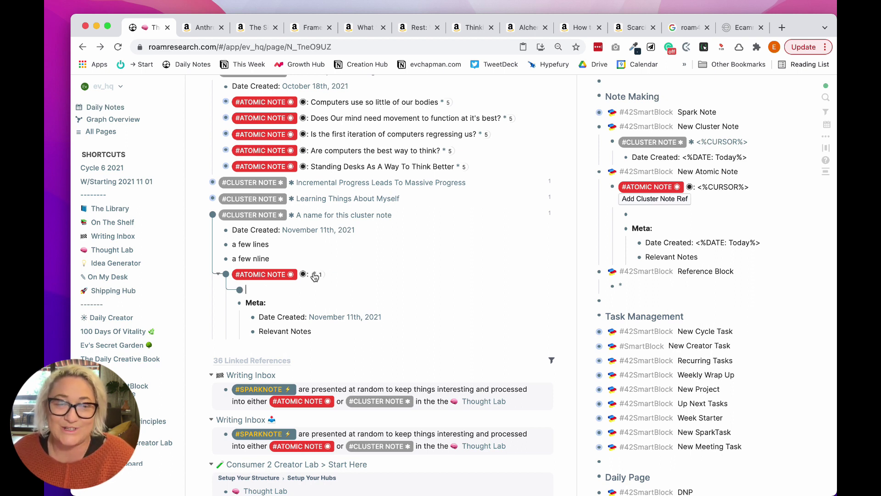
Step: Type 'This is the name for my atomic notes' after the atomic note's colon, fixing the typo
{"action": "left_click", "coordinate": [344, 274]}
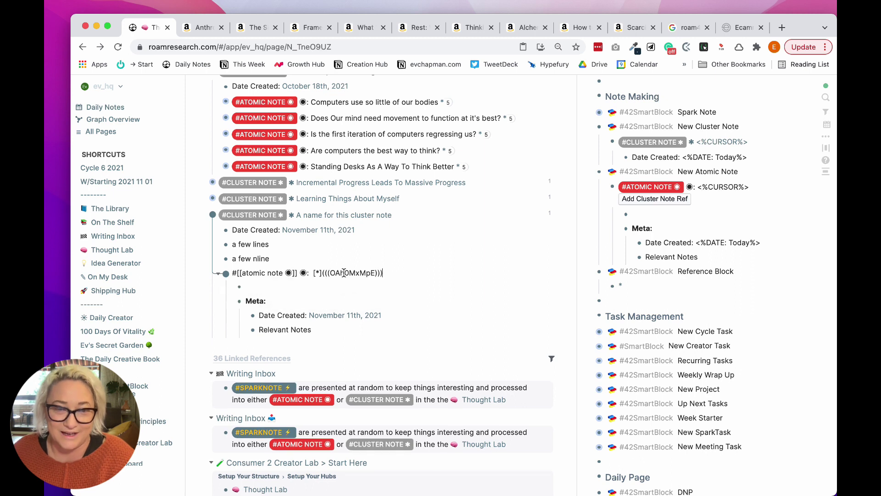
{"action": "left_click", "coordinate": [307, 272]}
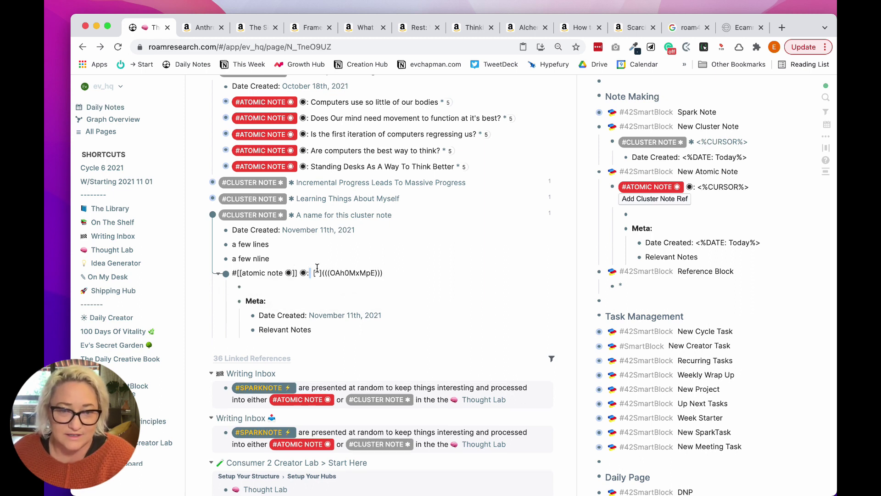
{"action": "type", "text": "This is the name "}
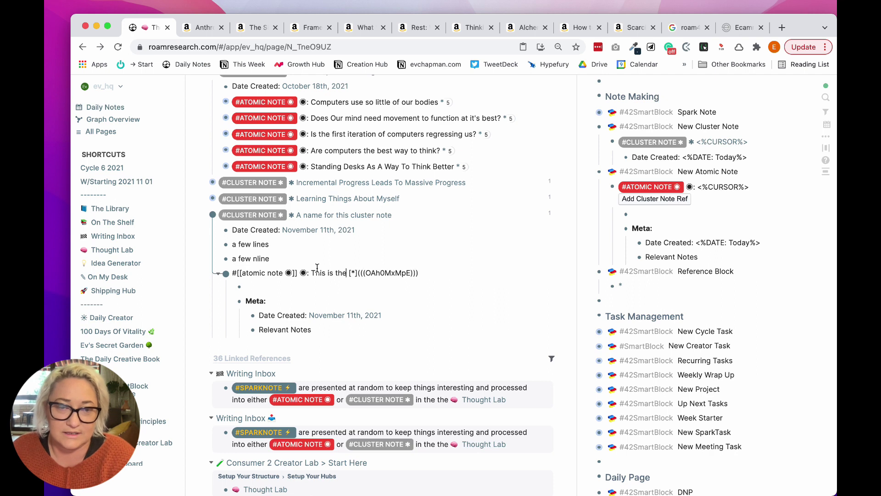
{"action": "type", "text": "foor my"}
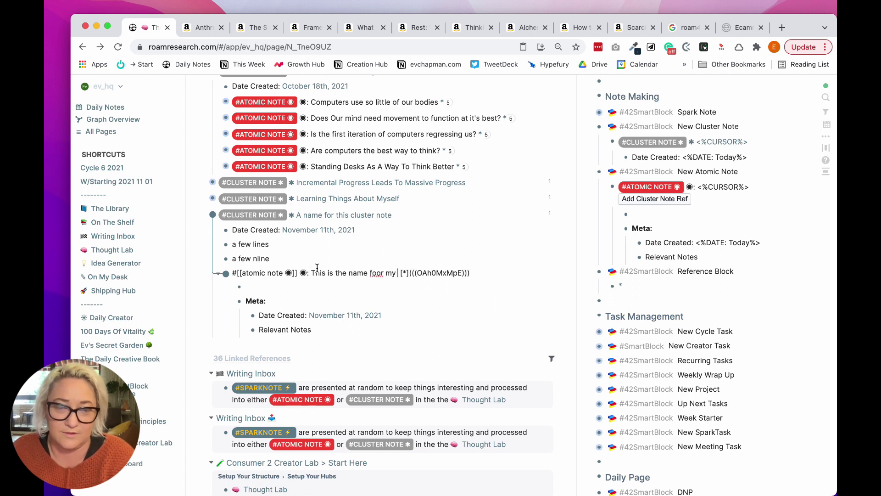
{"action": "key", "text": "BackSpace"}
{"action": "key", "text": "BackSpace"}
{"action": "key", "text": "BackSpace"}
{"action": "key", "text": "BackSpace"}
{"action": "type", "text": "r my atomic n"}
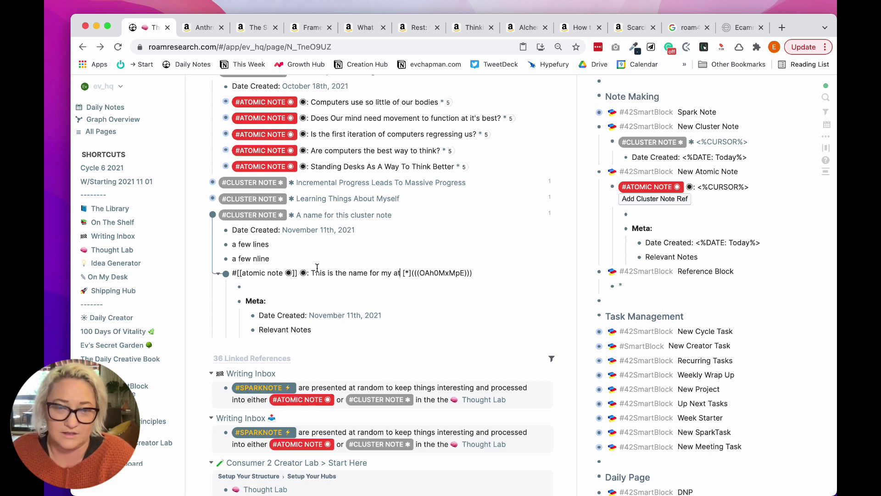
{"action": "type", "text": "otes"}
{"action": "key", "text": "Escape"}
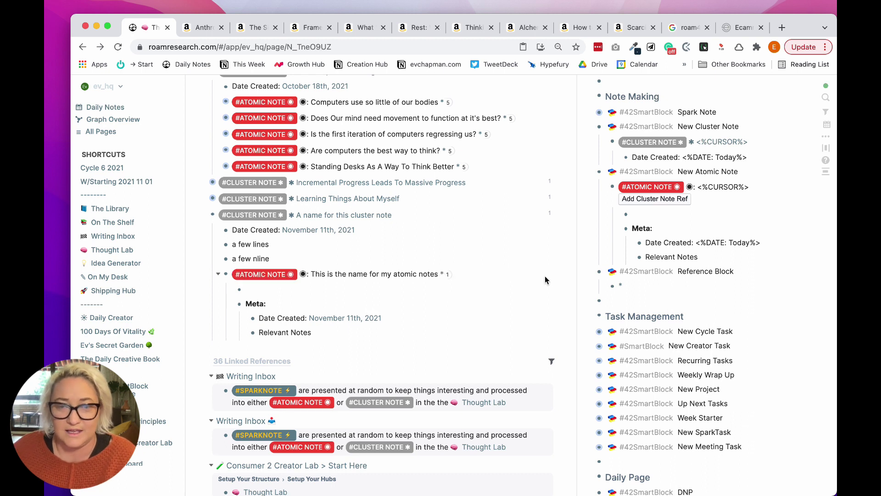
{"action": "mouse_move", "coordinate": [444, 275]}
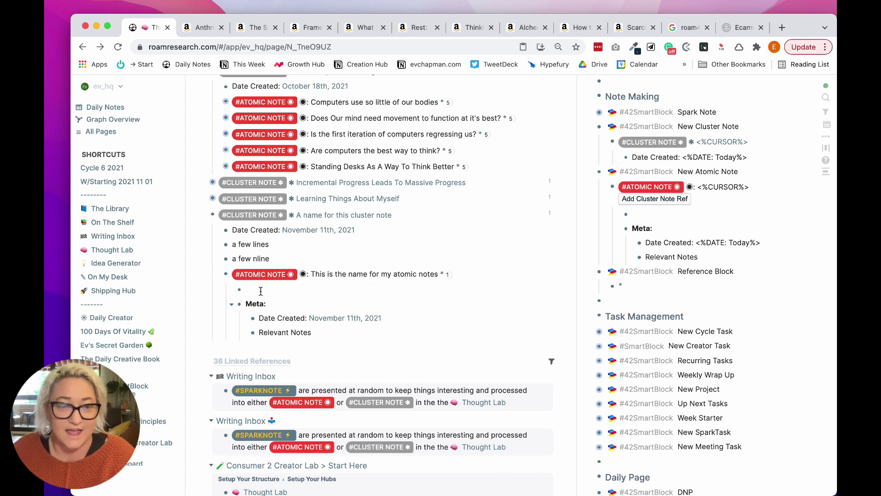
{"action": "left_click", "coordinate": [247, 289]}
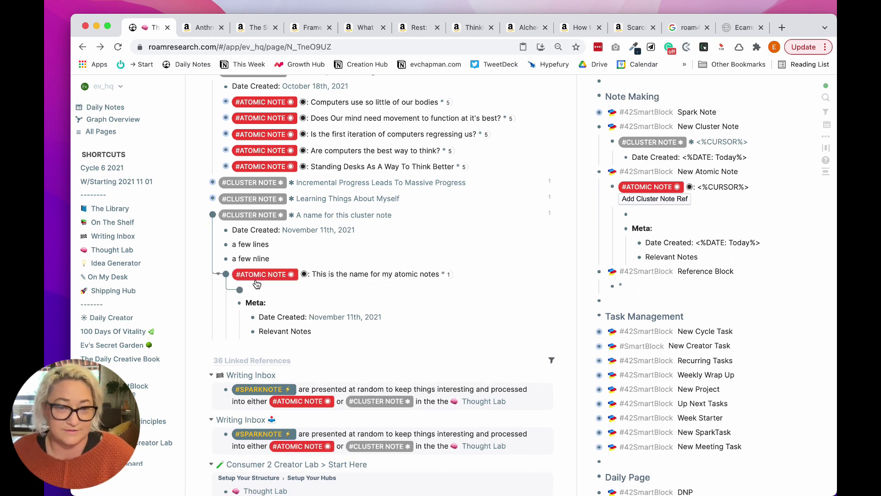
{"action": "scroll", "coordinate": [245, 242], "scroll_direction": "up", "scroll_amount": 1}
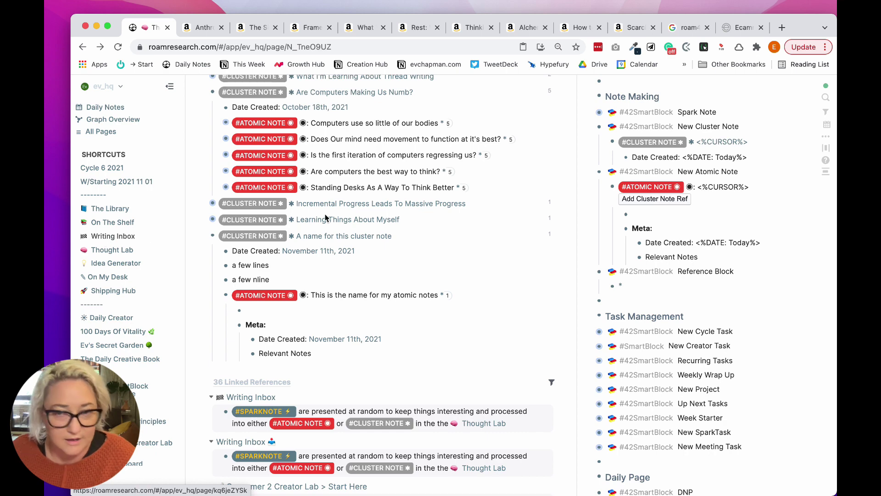
Step: Drag the praise-and-gratitude spark note from the sidebar Writing Inbox under Date Created, then check it off
{"action": "left_click", "coordinate": [113, 236], "text": "shift"}
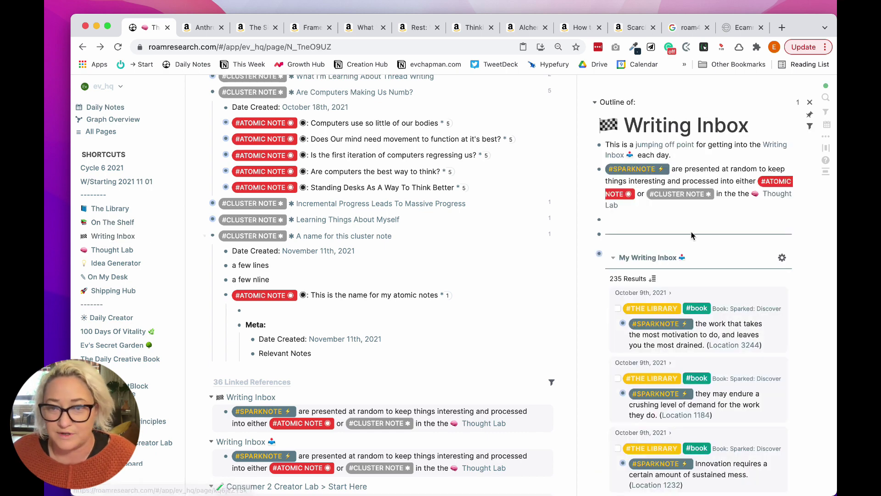
{"action": "scroll", "coordinate": [685, 233], "scroll_direction": "down", "scroll_amount": 5}
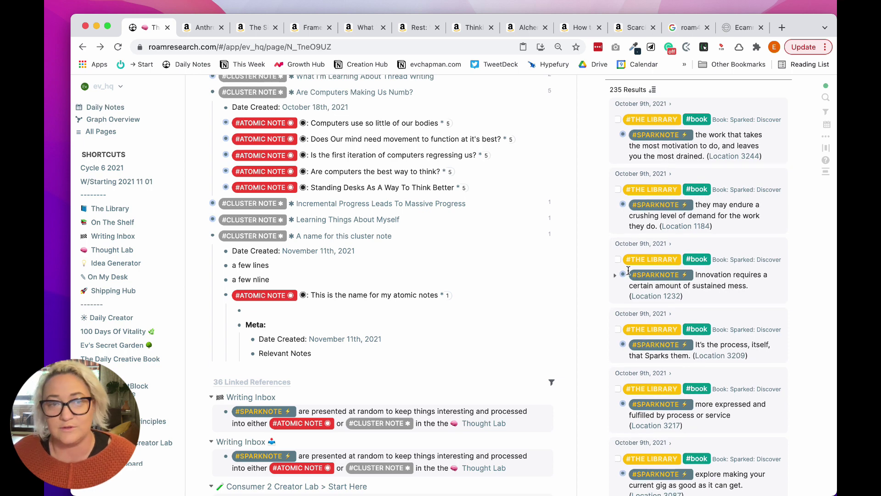
{"action": "scroll", "coordinate": [325, 230], "scroll_direction": "down", "scroll_amount": 1}
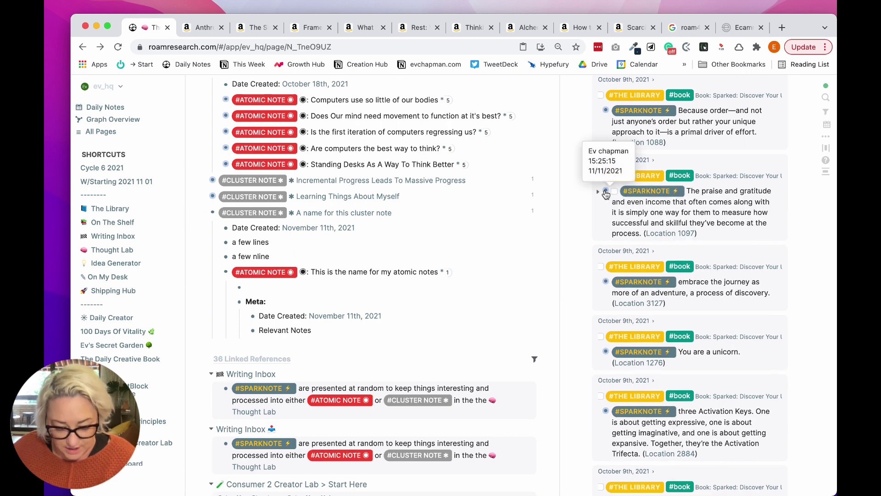
{"action": "left_click_drag", "start_coordinate": [605, 193], "coordinate": [248, 326]}
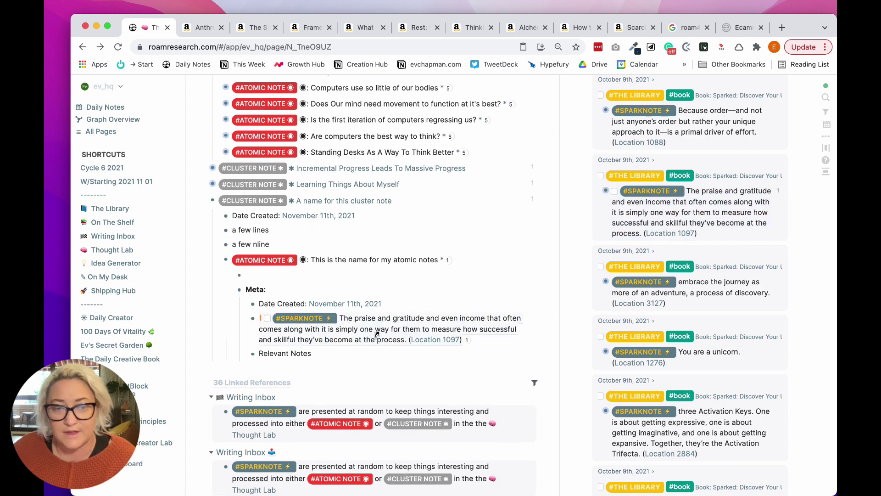
{"action": "left_click", "coordinate": [260, 273]}
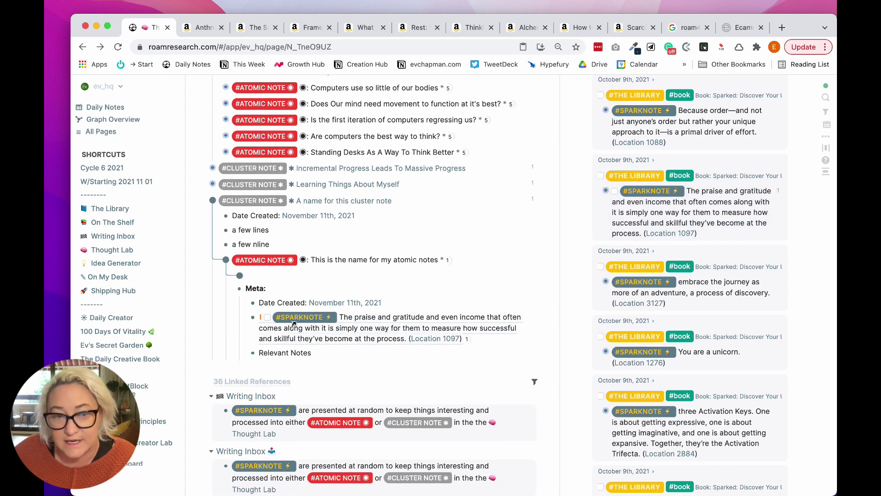
{"action": "left_click", "coordinate": [268, 317]}
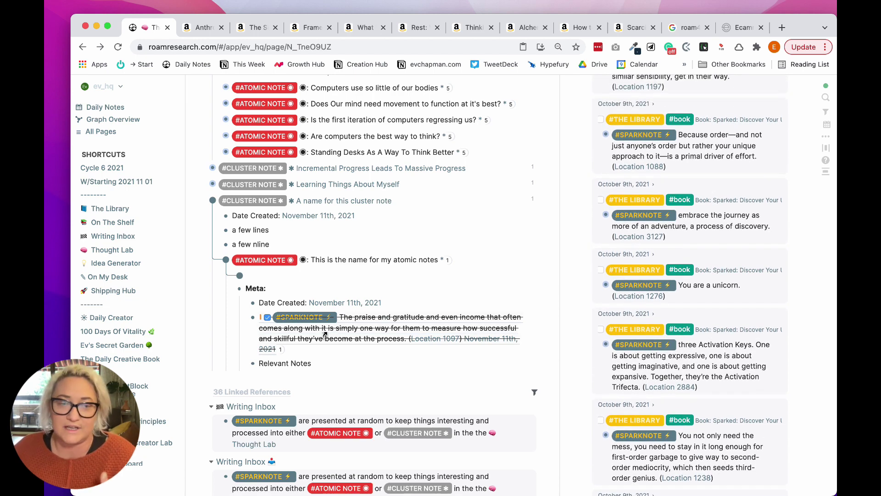
{"action": "mouse_move", "coordinate": [245, 275]}
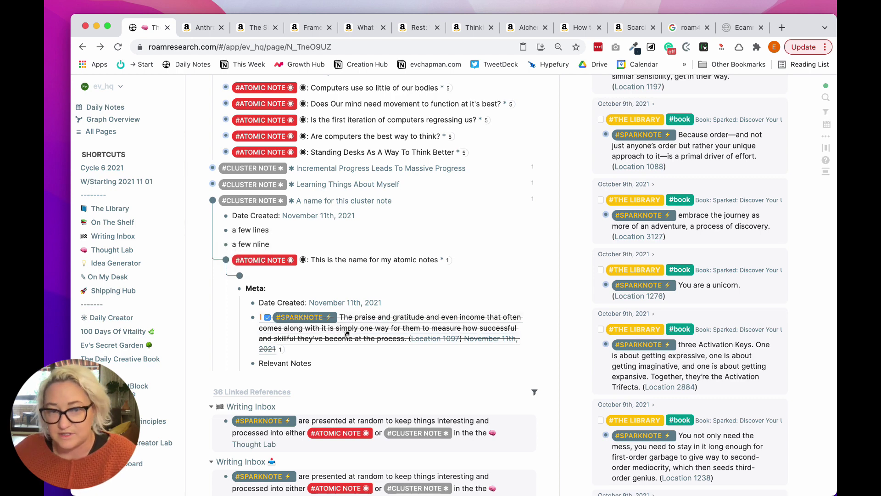